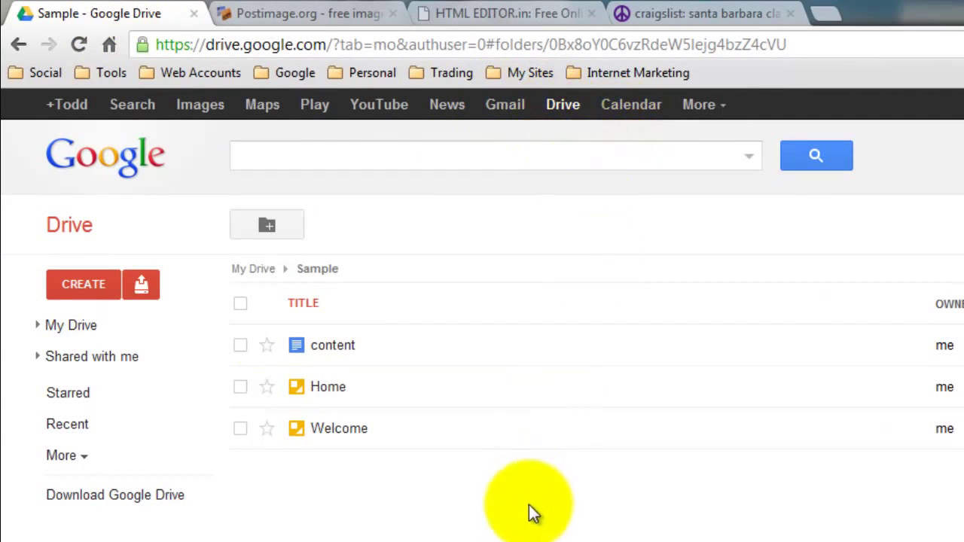
Step: Switch to the Postimage.org image-upload tab
click(307, 12)
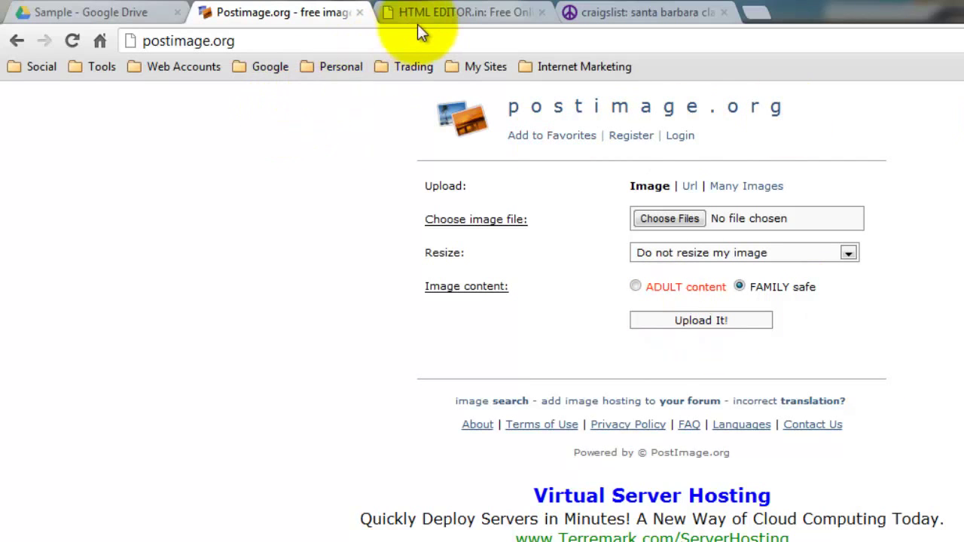
Step: Look over the HTMLEditor.in and Craigslist Santa Barbara tabs, then return to the Sample Drive folder
click(440, 21)
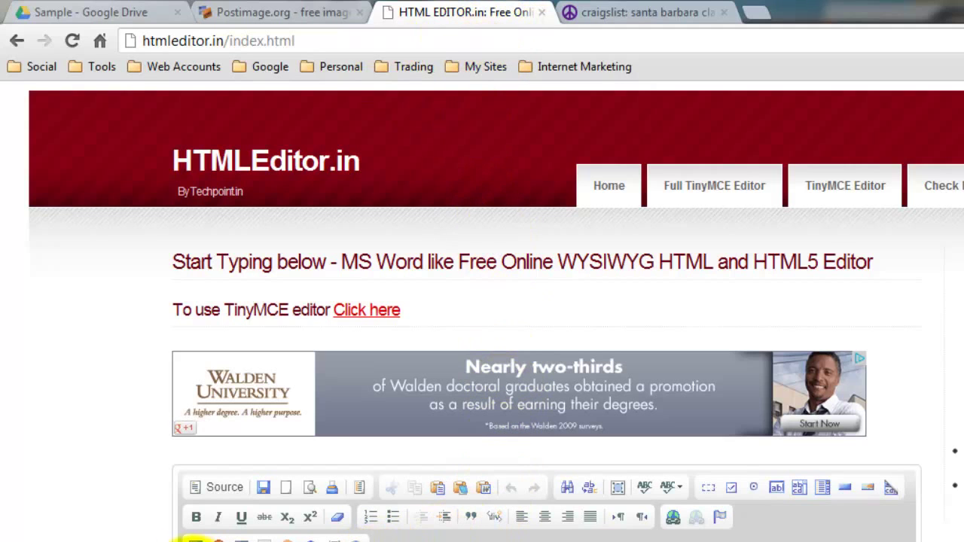
click(650, 18)
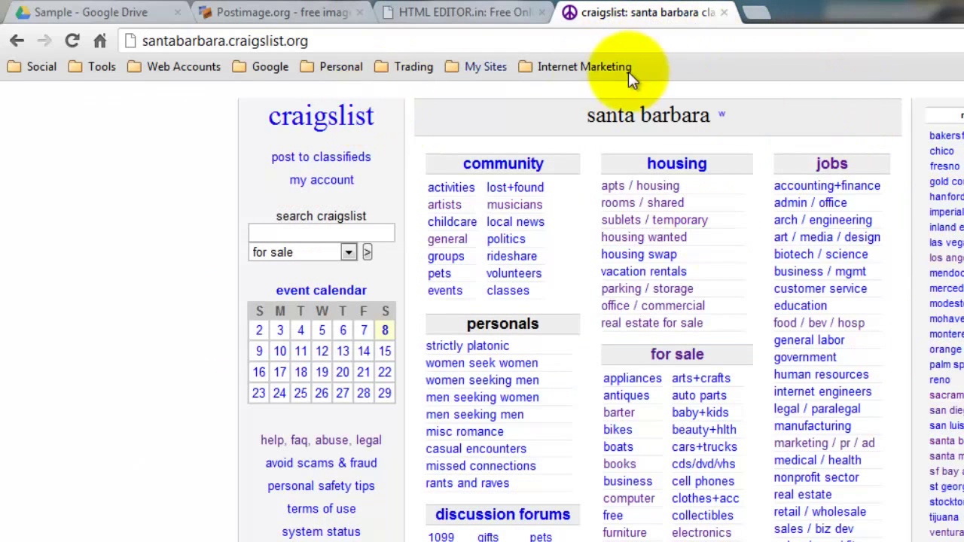
key(ctrl+1)
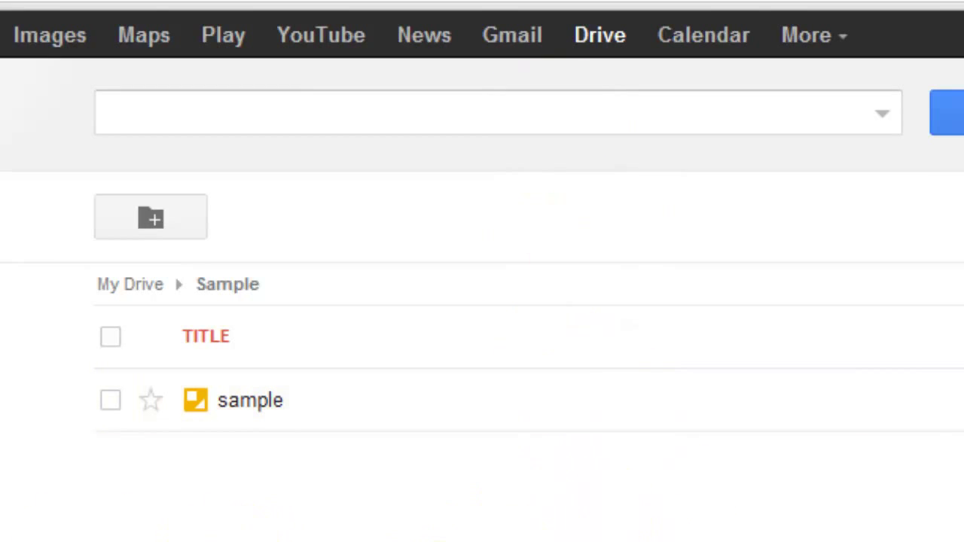
Step: Create a new blank Google Drawing from the CREATE menu in the Sample folder
click(69, 255)
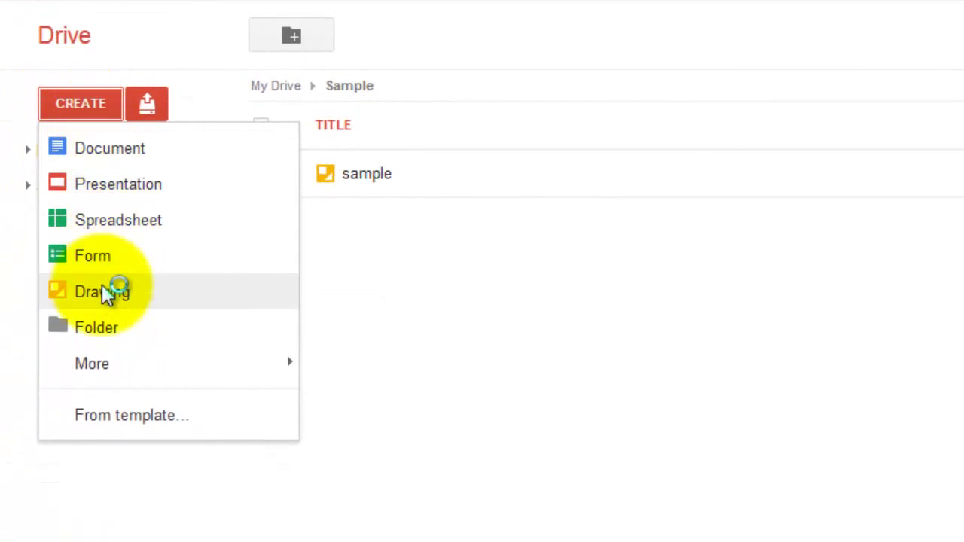
click(106, 293)
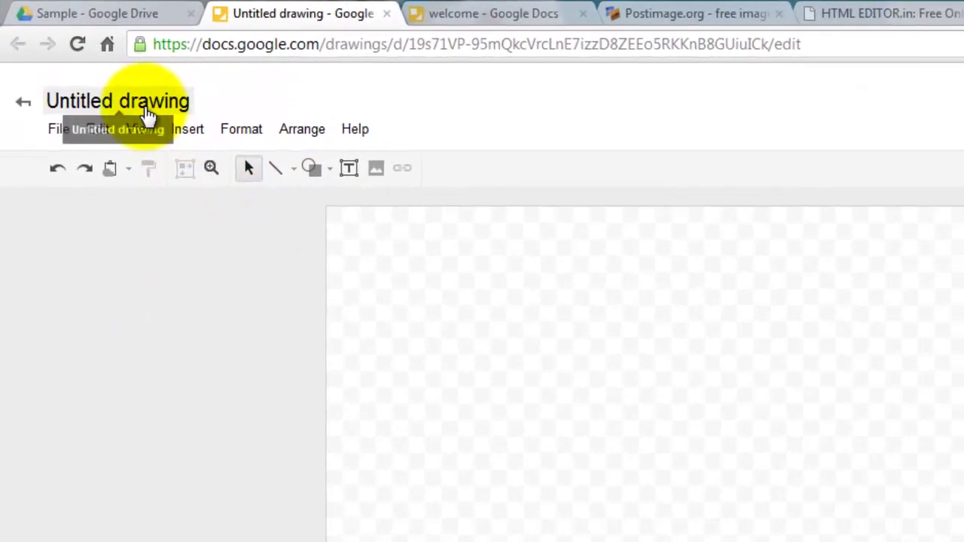
Step: Rename the untitled drawing to 'Welcome'
click(149, 105)
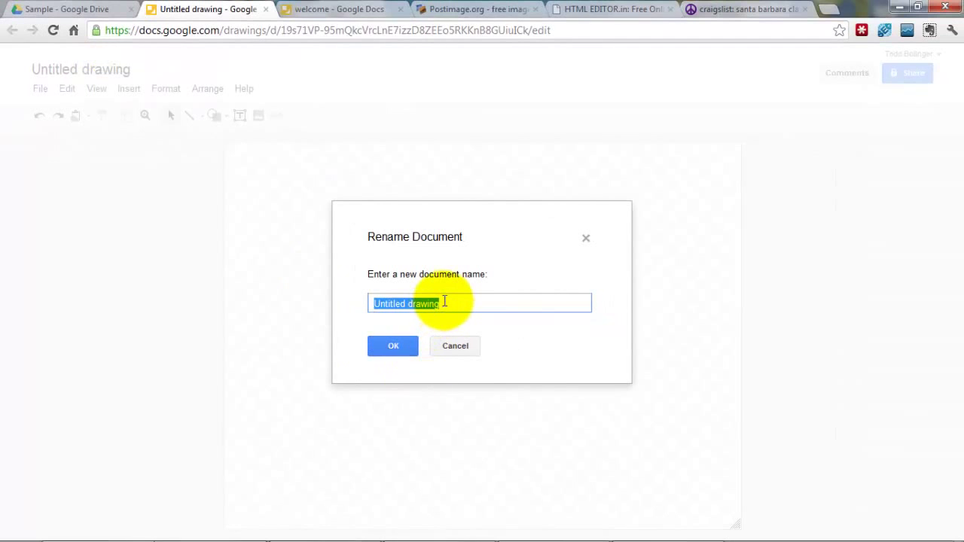
text(Welcome)
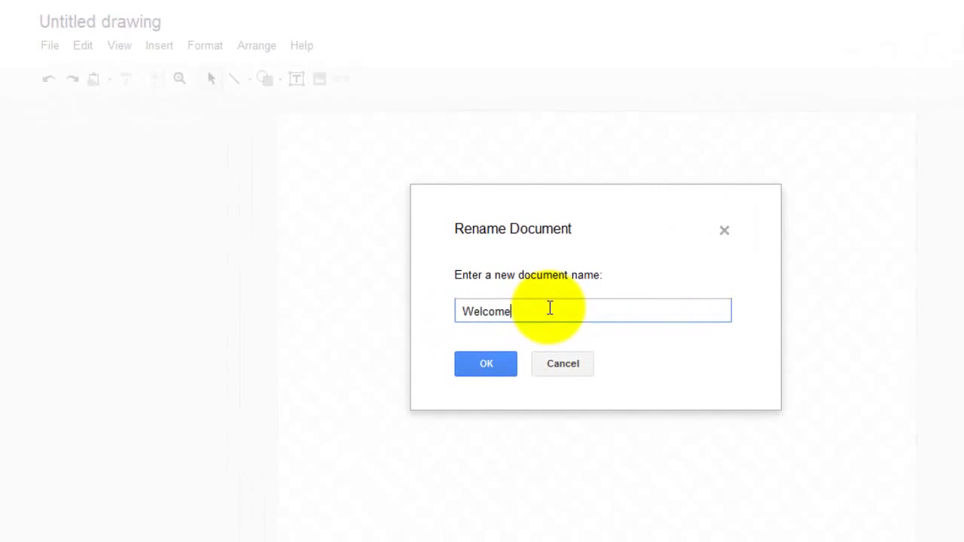
click(497, 373)
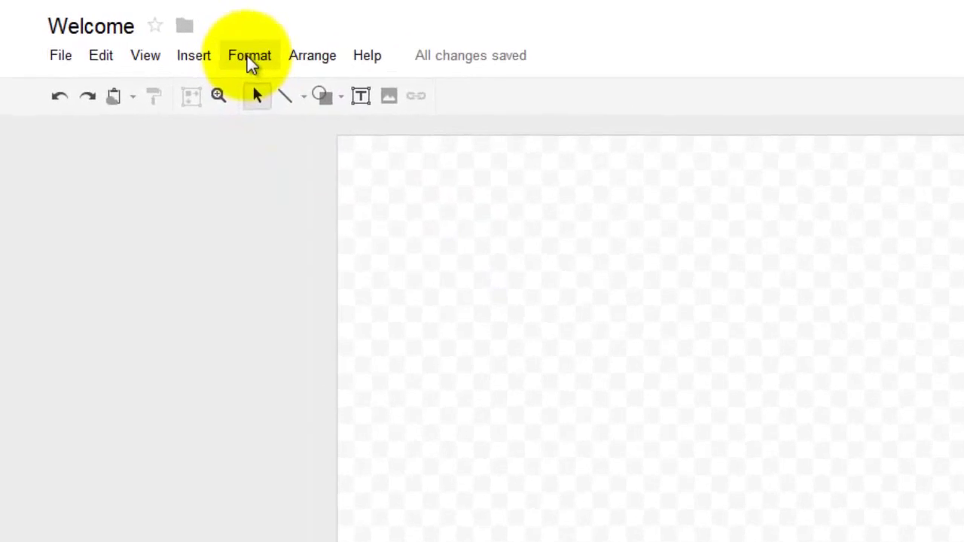
Step: Set the canvas background to solid blue
click(252, 64)
mouse_move(325, 206)
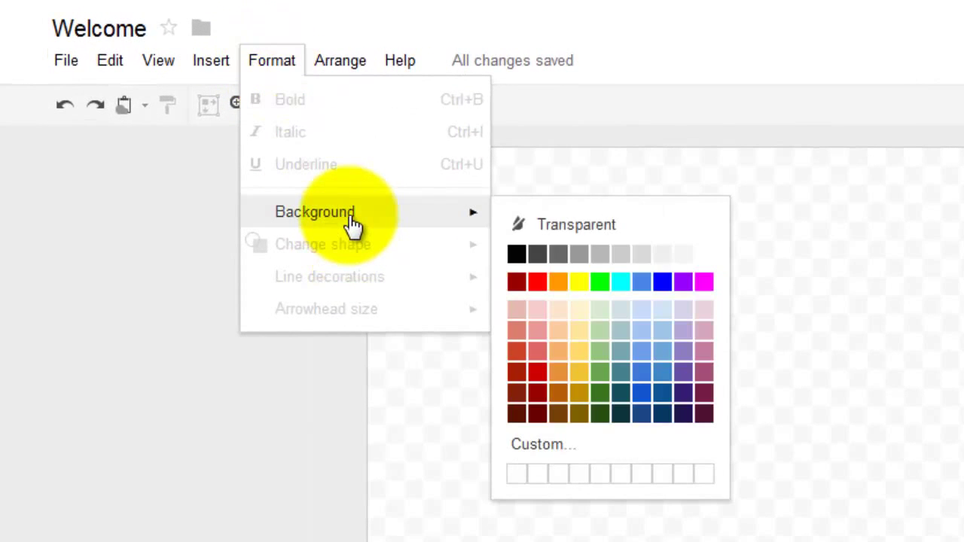
click(662, 282)
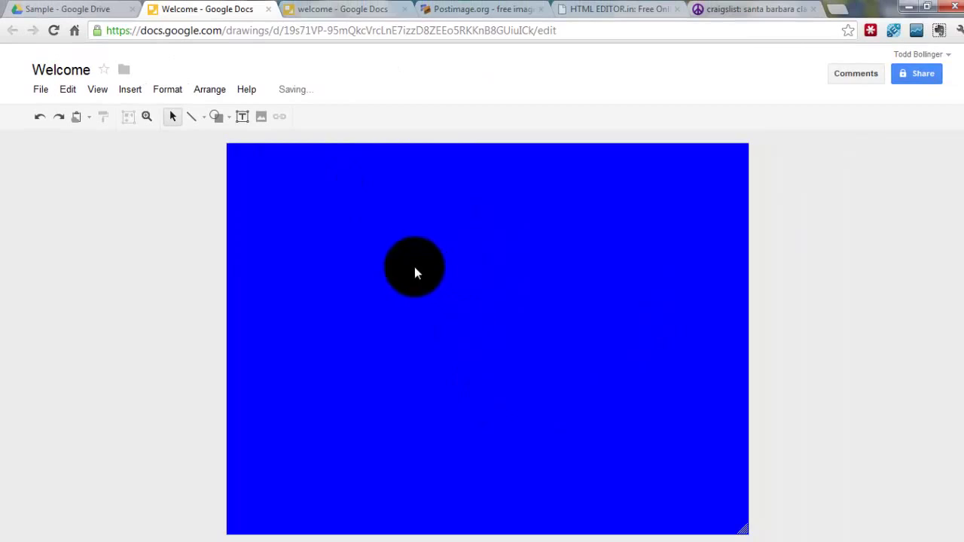
click(217, 116)
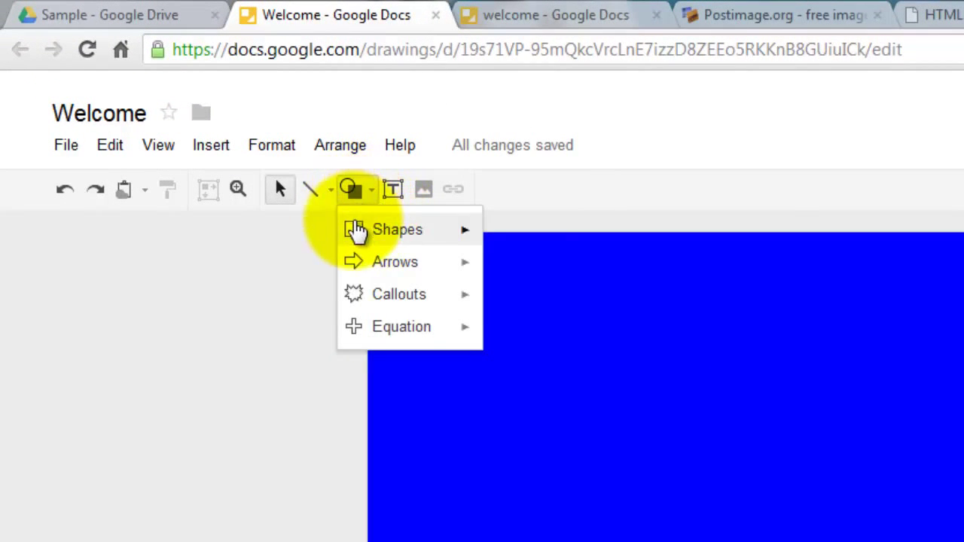
Step: Draw a wide yellow flowchart wave banner across the top of the canvas
mouse_move(414, 242)
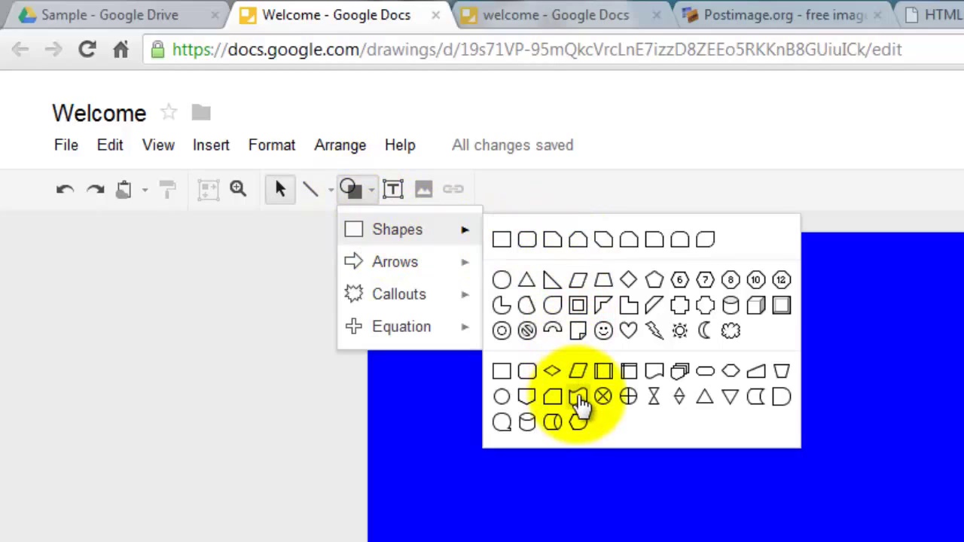
click(578, 397)
drag(309, 211, 848, 397)
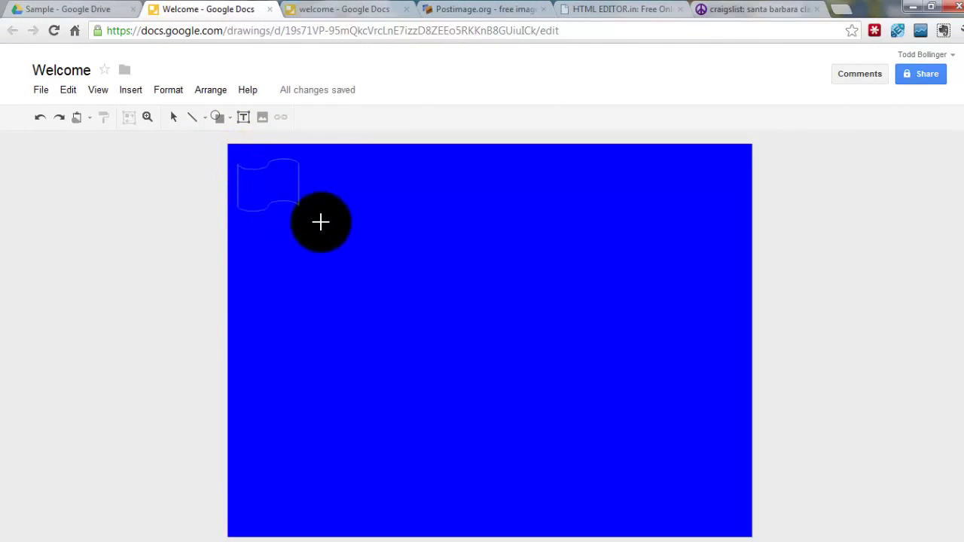
drag(649, 304, 743, 306)
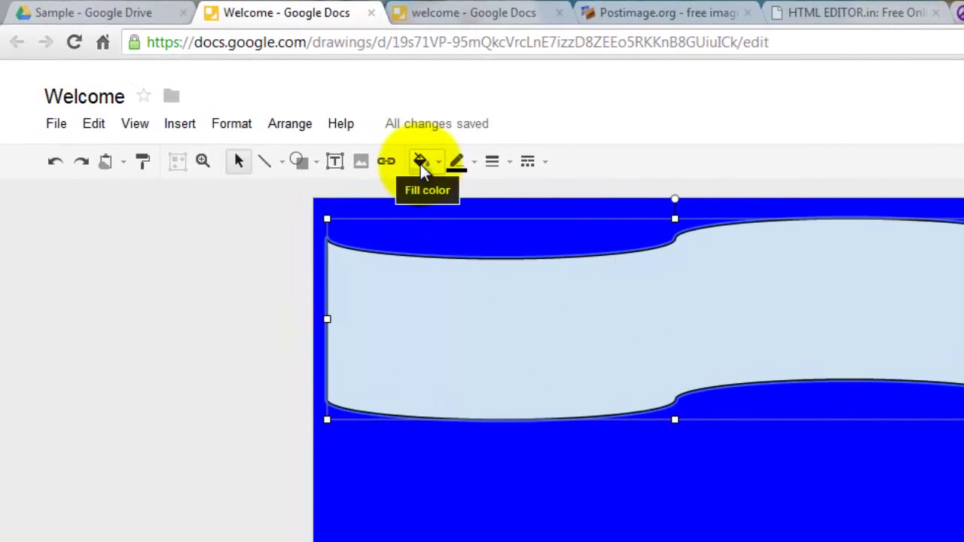
click(421, 164)
click(484, 249)
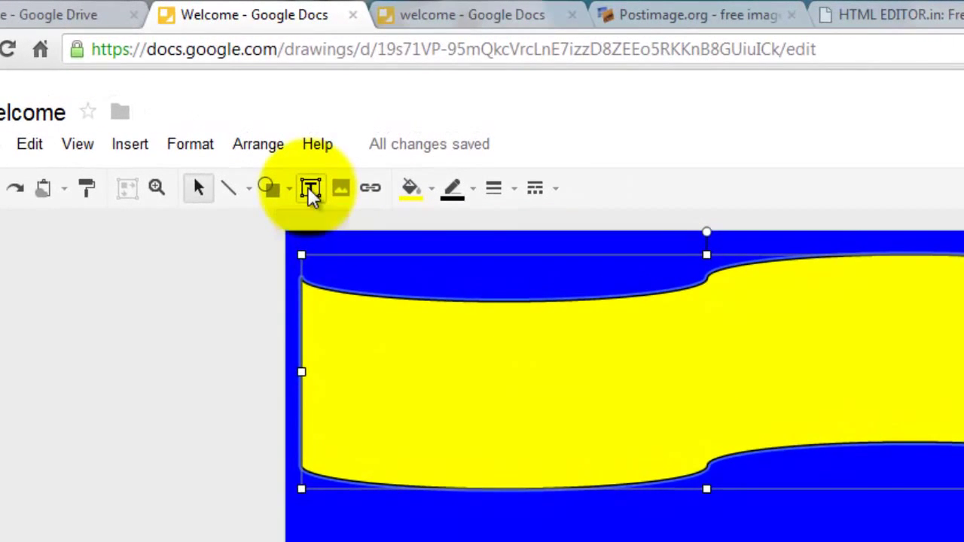
Step: Add a widened 'Welcome Ad' text box centered on the banner at 60-point size
click(312, 189)
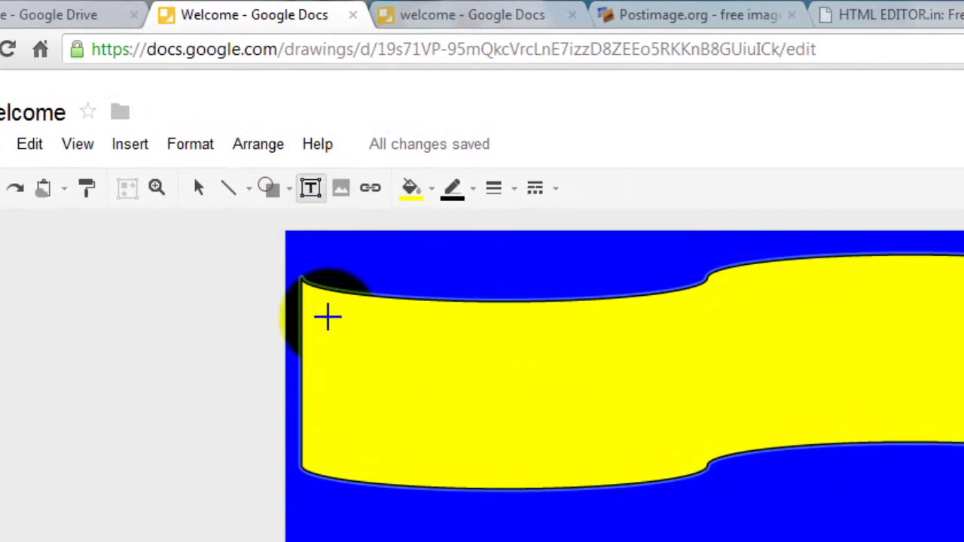
click(328, 318)
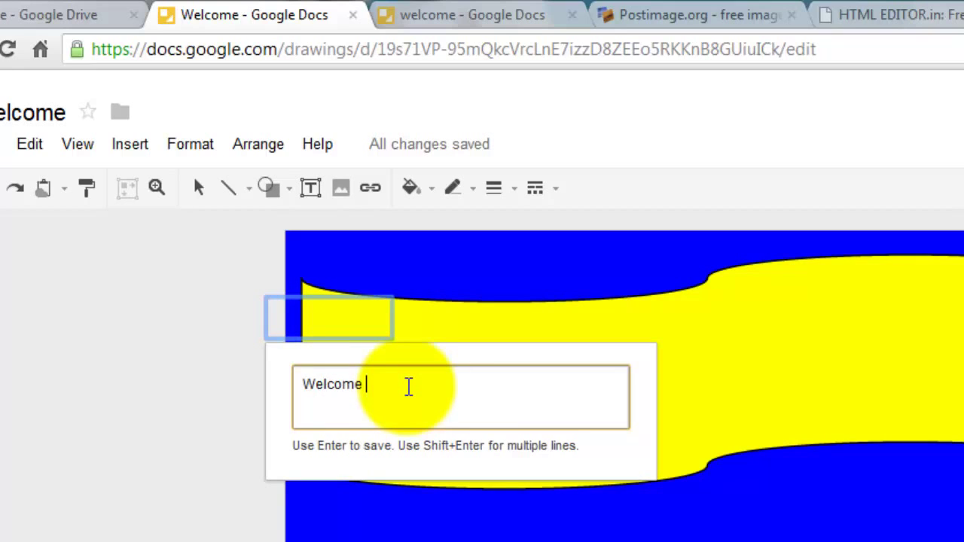
key(Return)
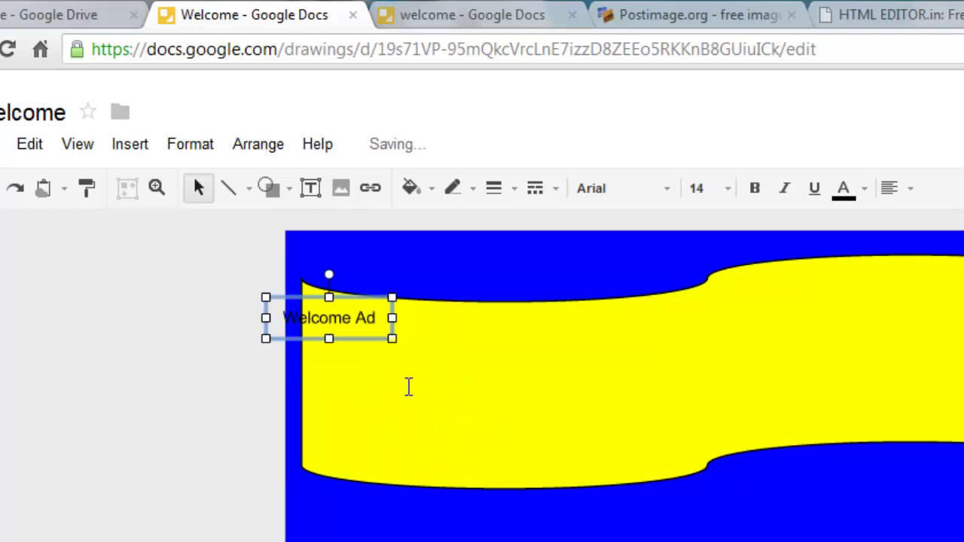
drag(359, 319, 486, 372)
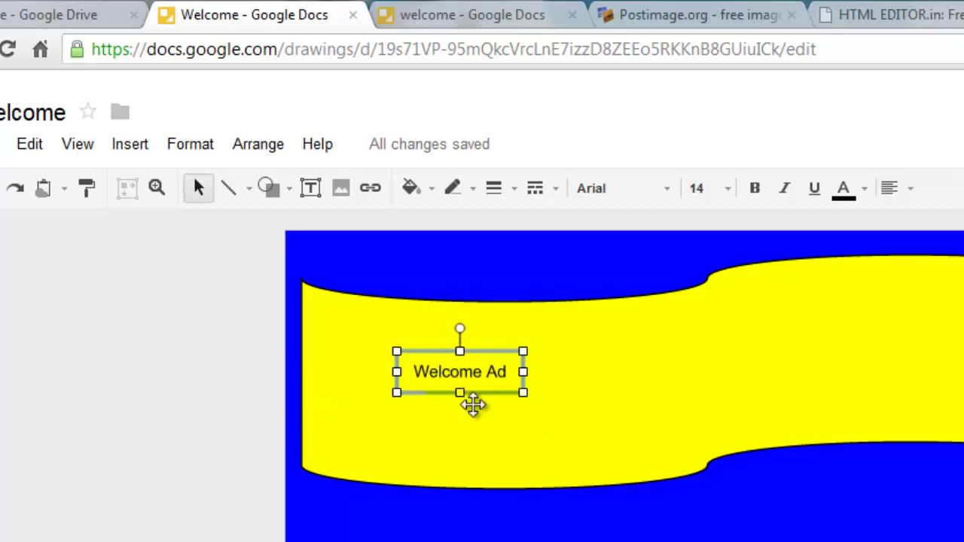
drag(525, 376, 963, 381)
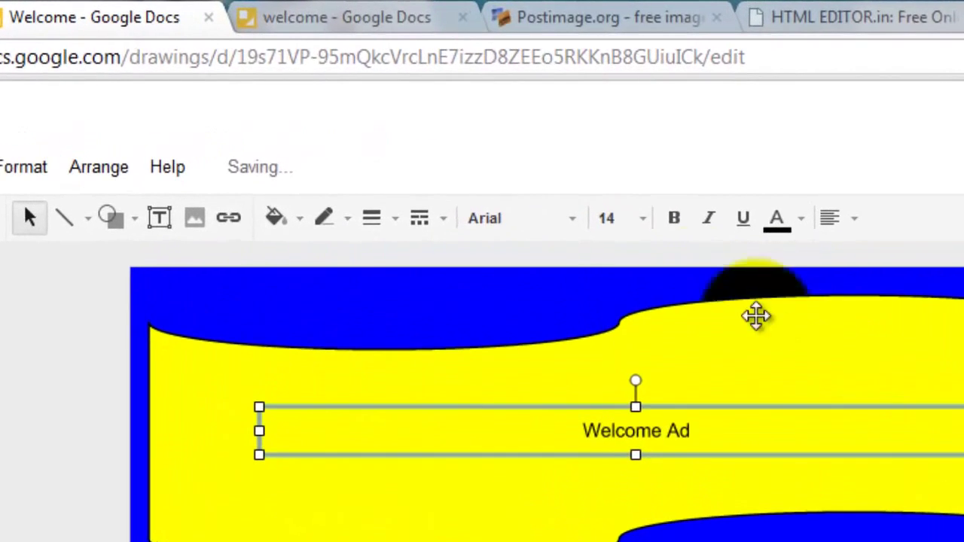
click(641, 219)
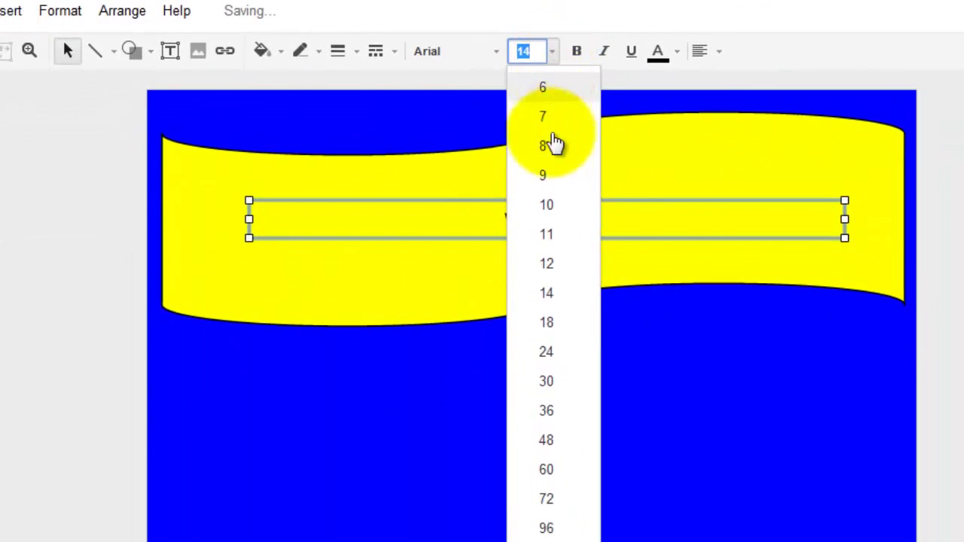
click(557, 474)
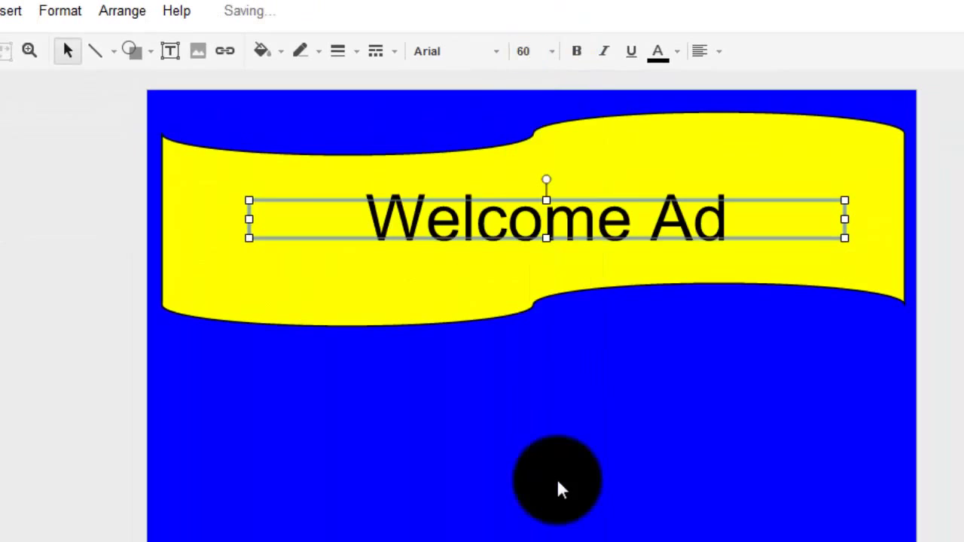
click(583, 445)
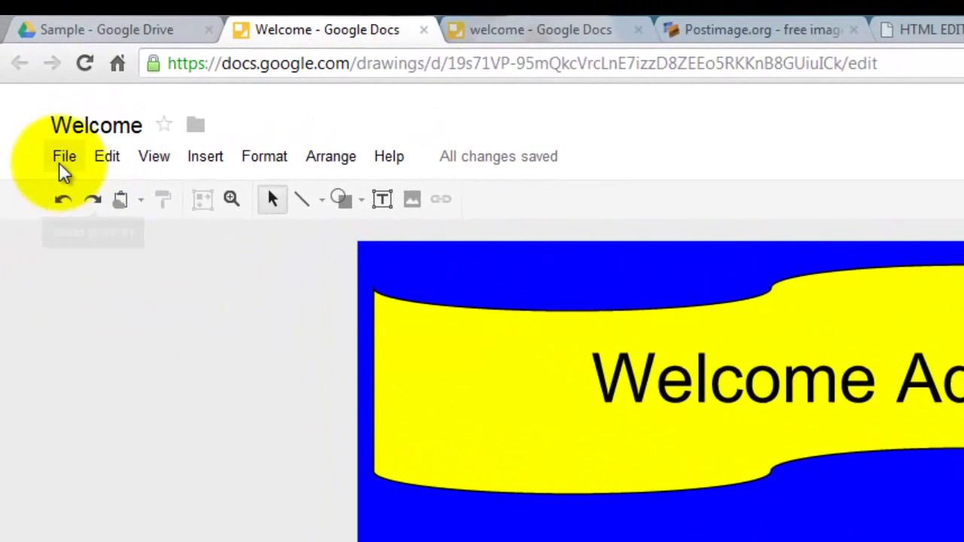
Step: Download the drawing as Welcome.png into the CCL > Demo > welcome folder
click(62, 160)
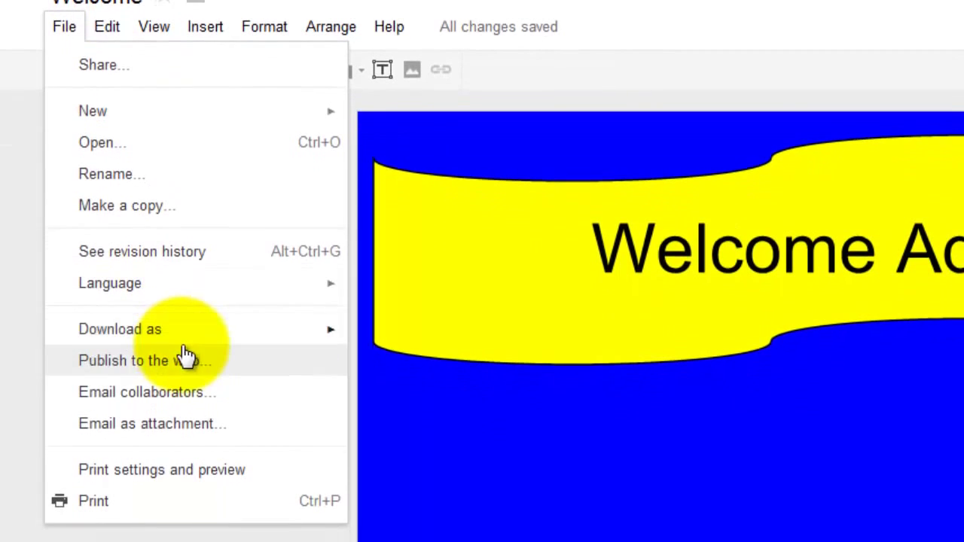
mouse_move(254, 334)
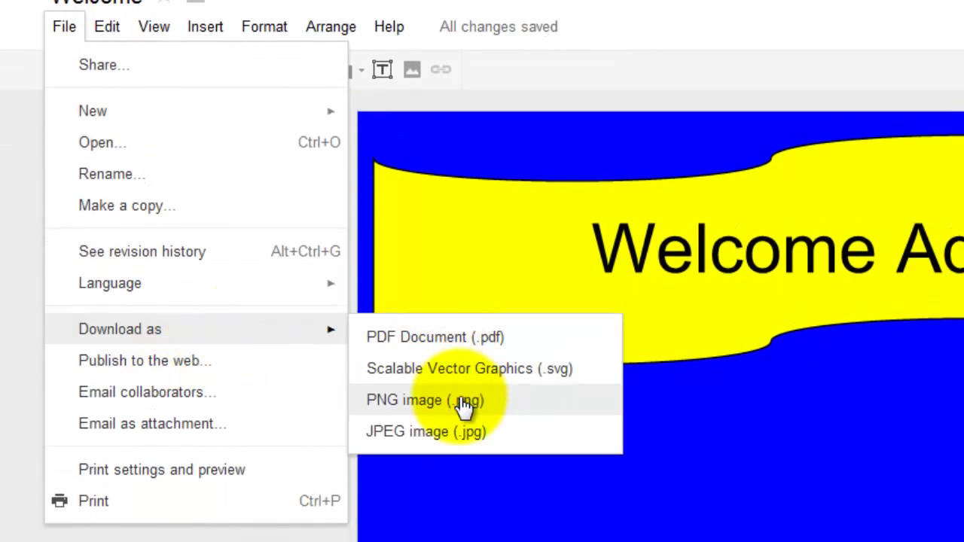
click(461, 404)
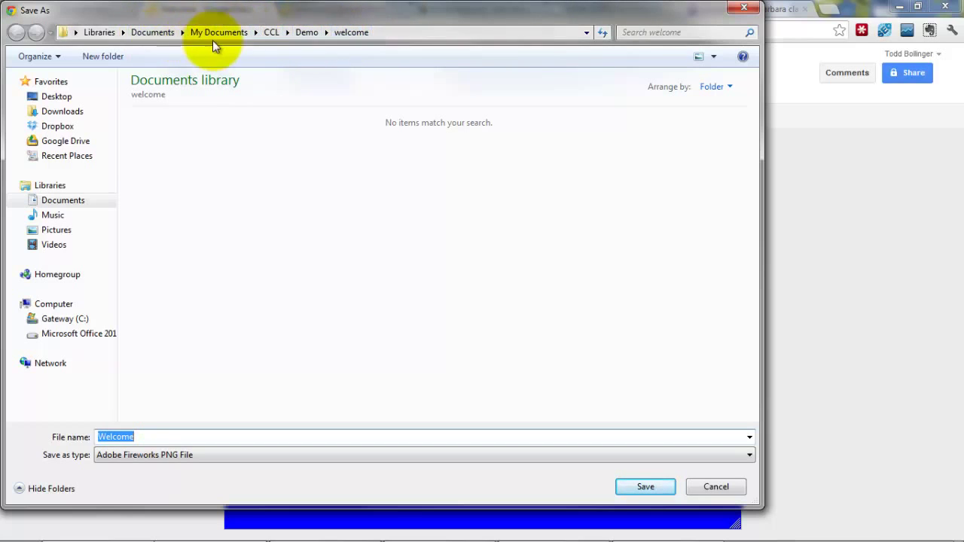
click(160, 440)
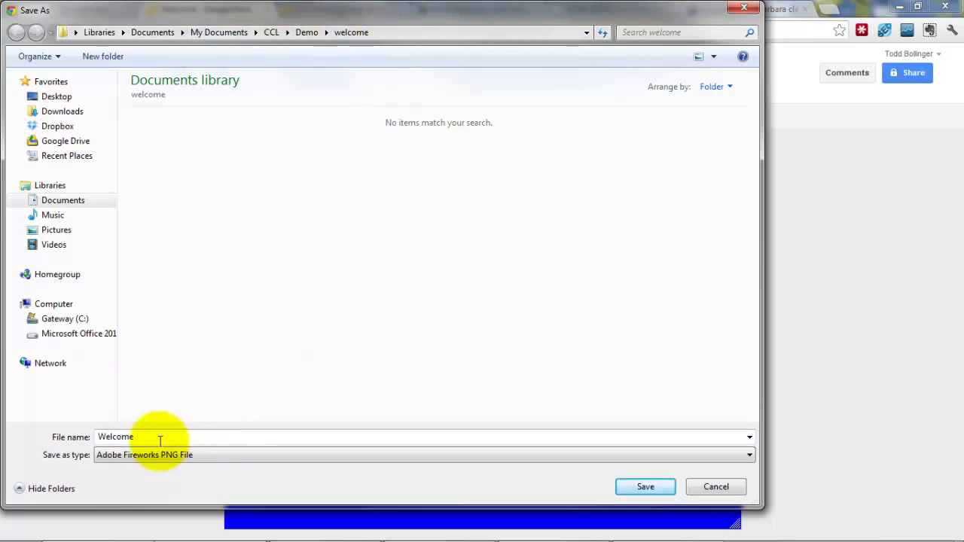
click(648, 486)
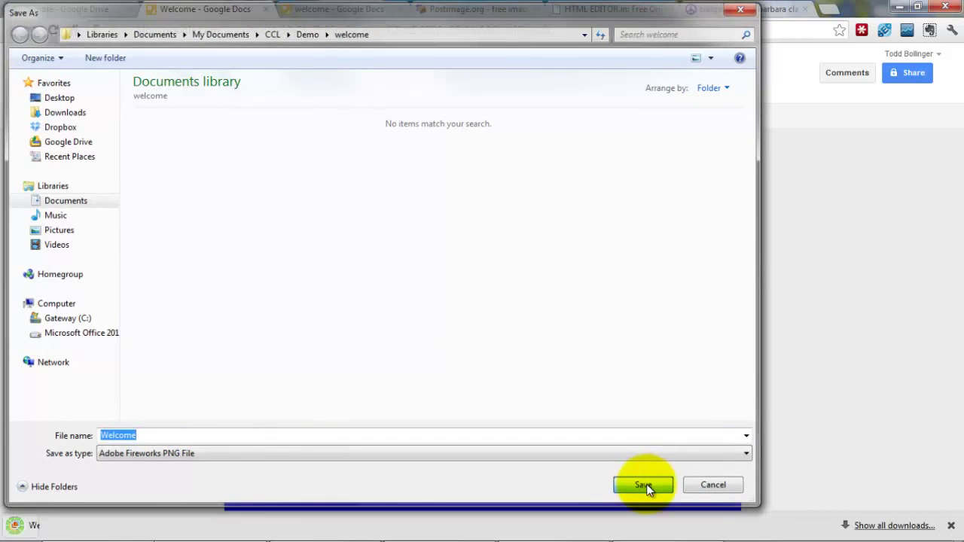
click(951, 525)
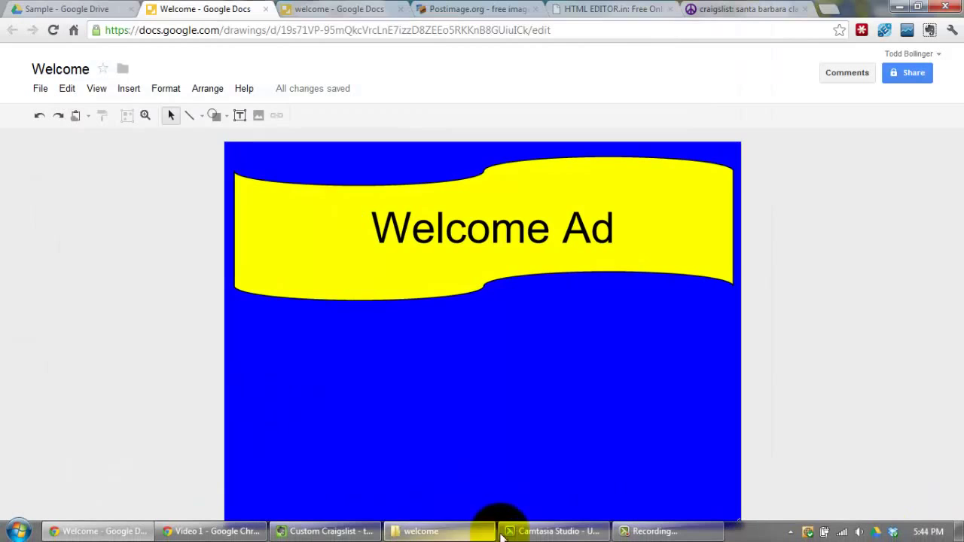
click(462, 529)
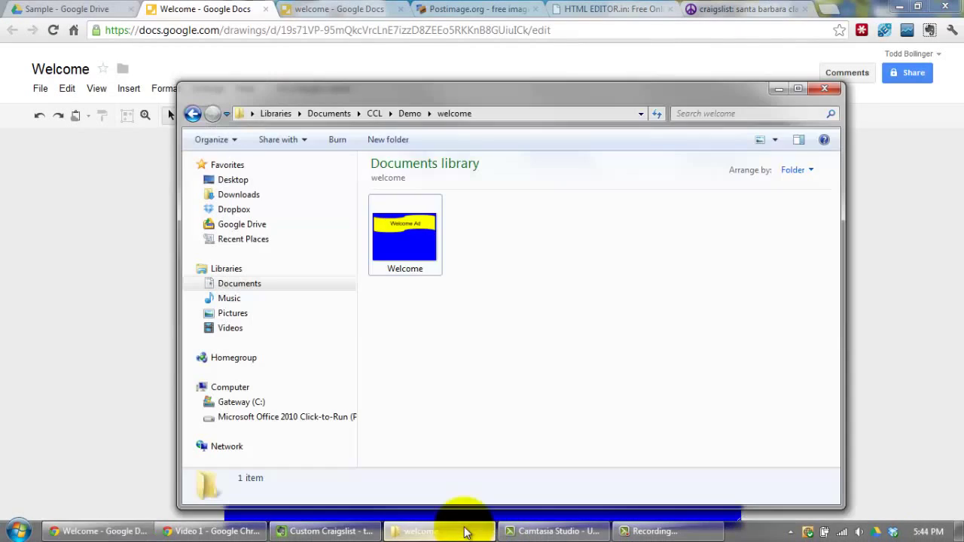
click(778, 89)
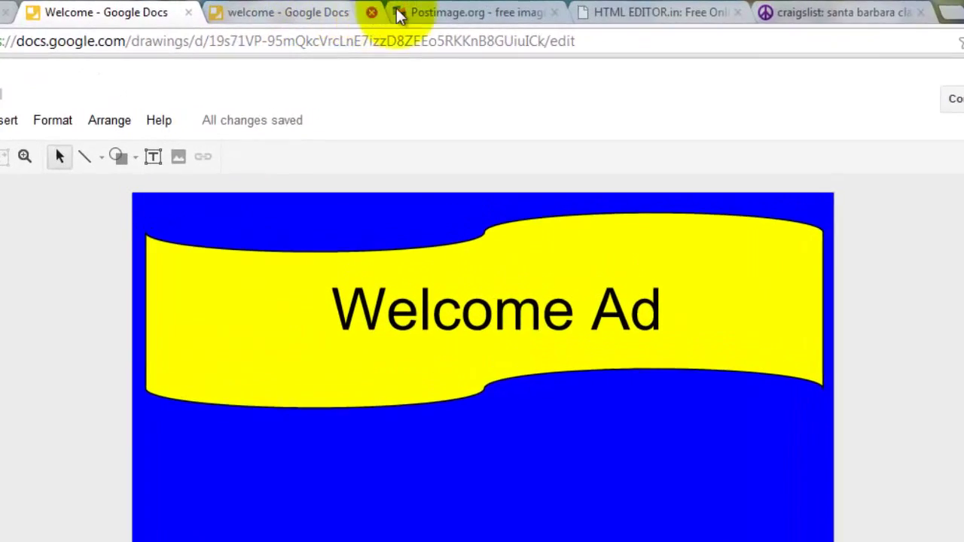
Step: Upload the Welcome image file from the welcome folder to Postimage.org
click(463, 14)
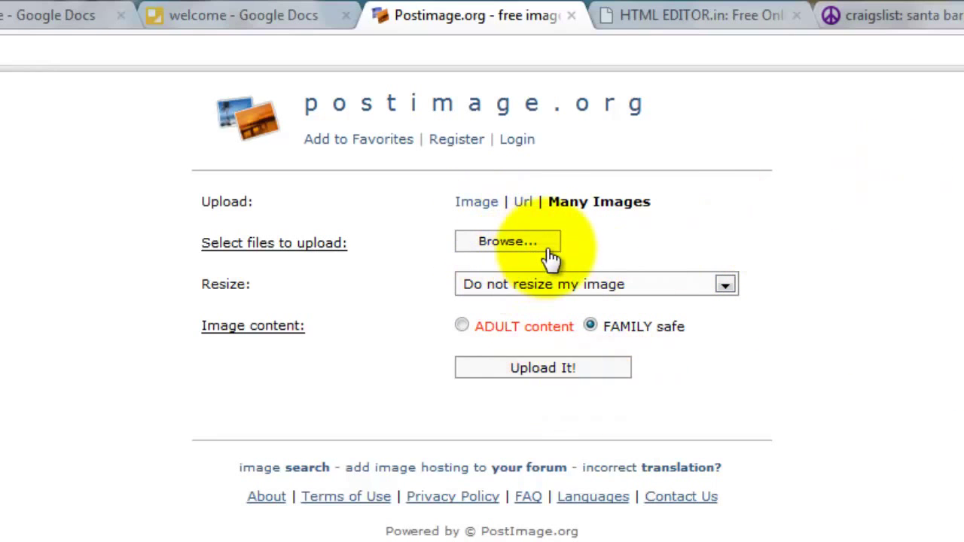
click(507, 241)
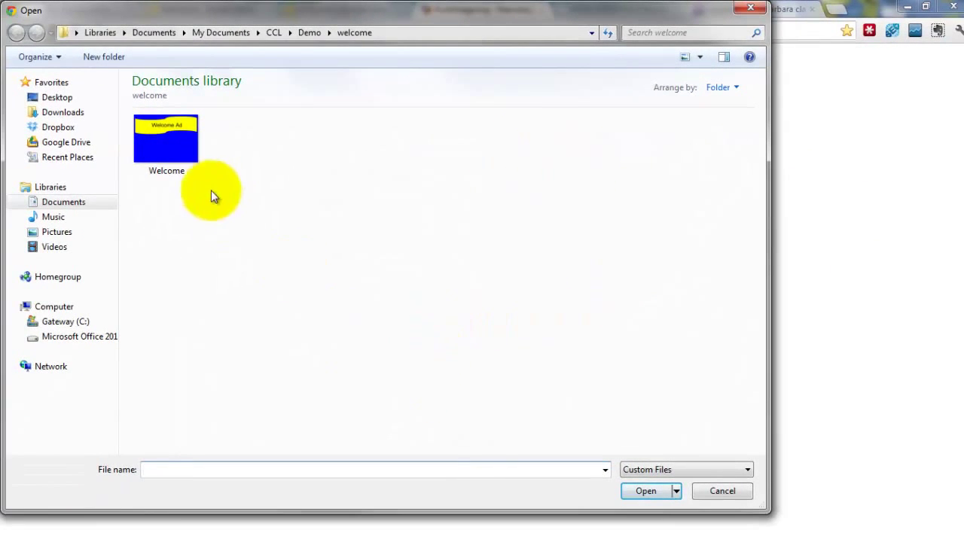
click(162, 143)
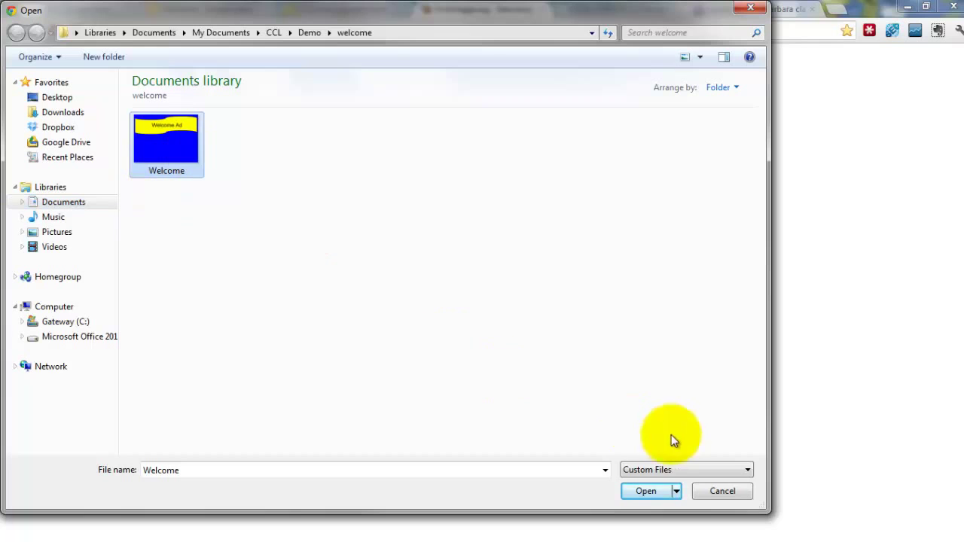
click(638, 488)
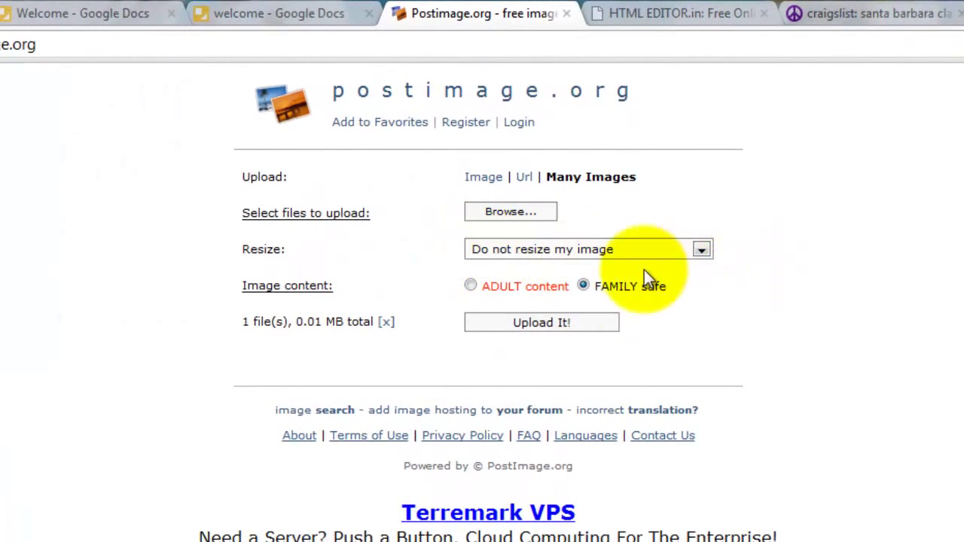
click(554, 324)
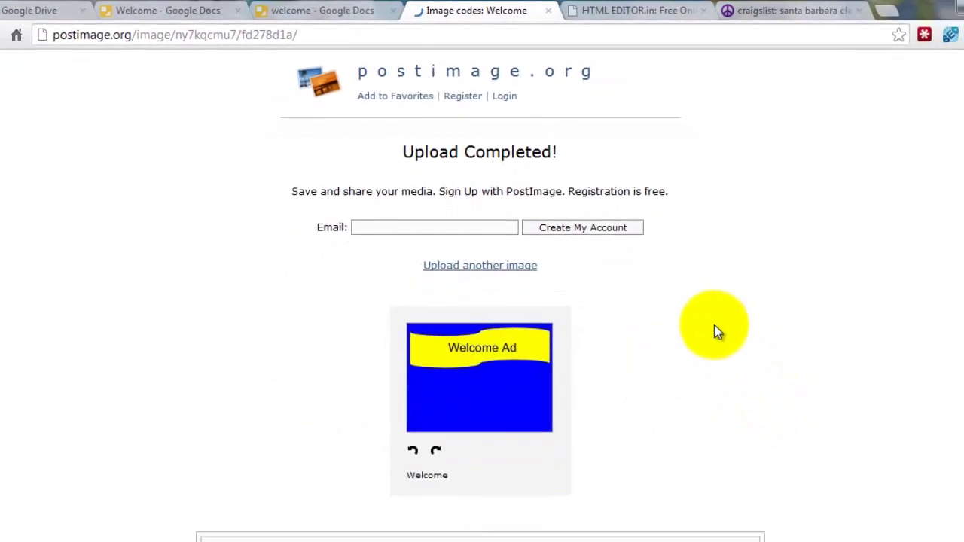
Step: Copy the uploaded Welcome image's Direct Link URL from the image codes page
scroll(670, 343, down, 4)
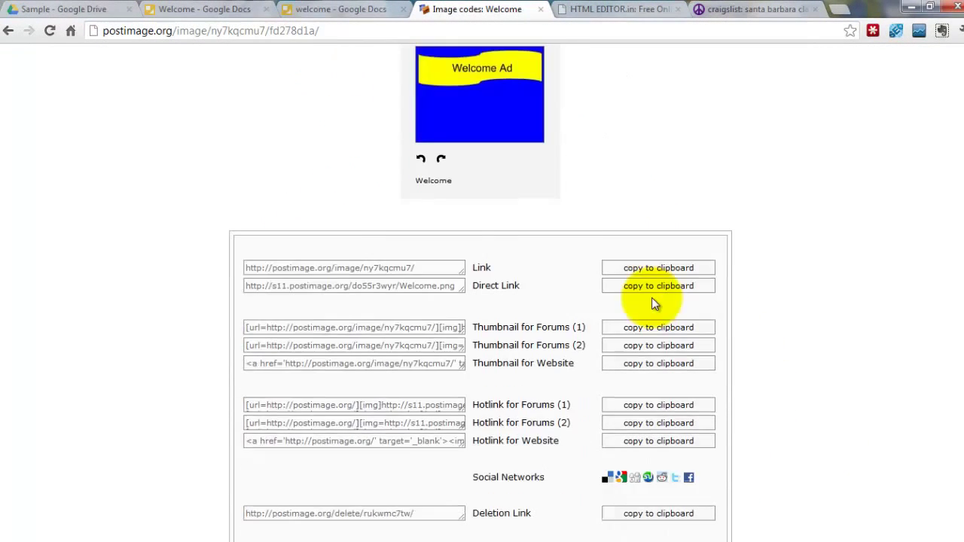
scroll(724, 131, up, 3)
scroll(630, 197, down, 2)
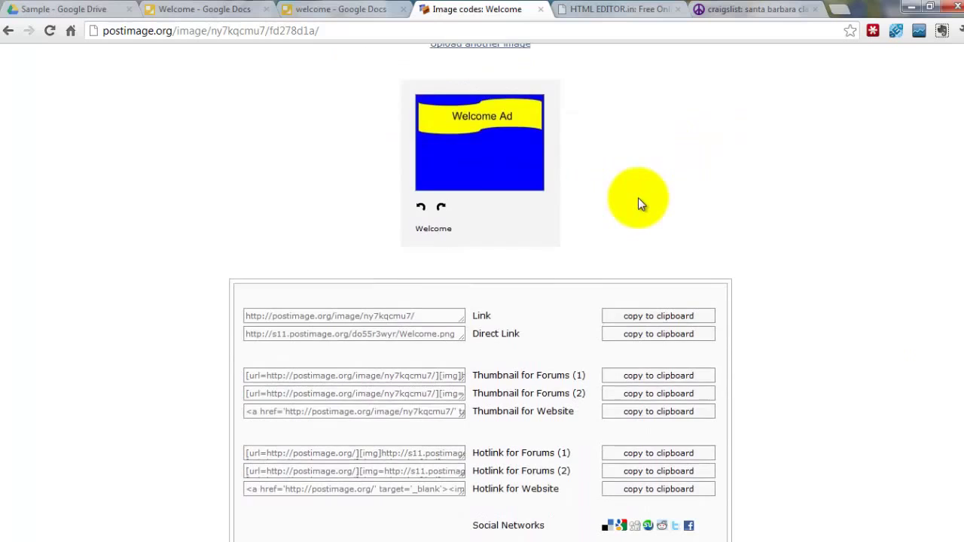
scroll(625, 302, down, 1)
click(256, 238)
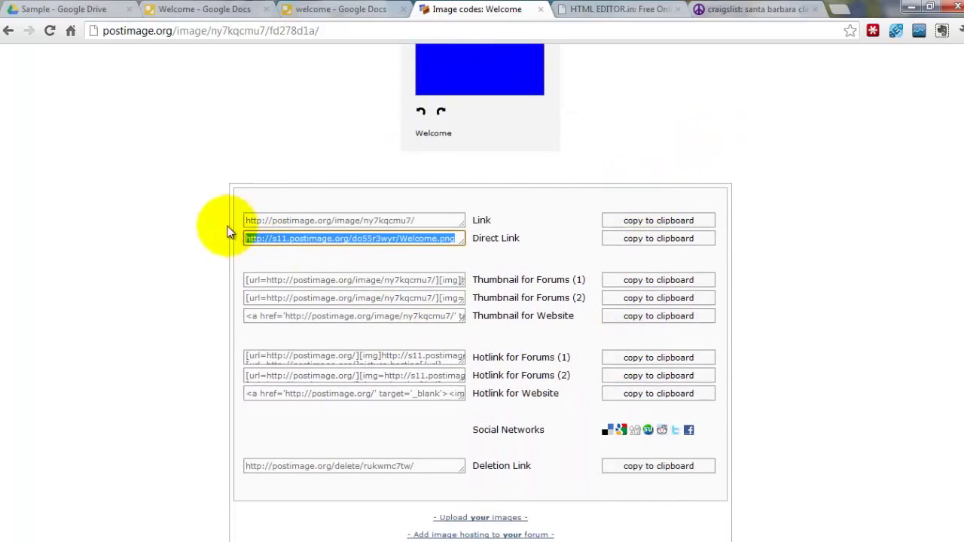
click(350, 220)
click(452, 238)
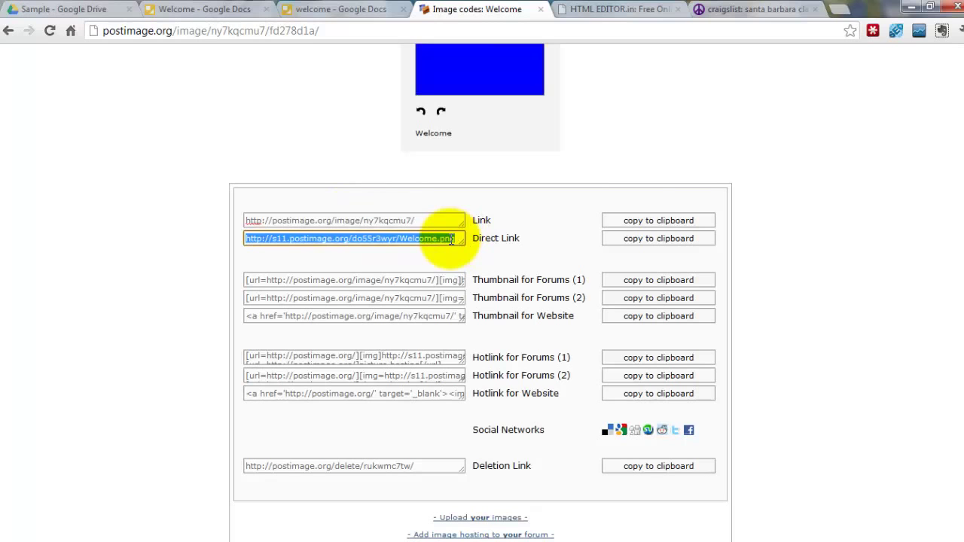
scroll(584, 185, up, 1)
scroll(585, 182, down, 1)
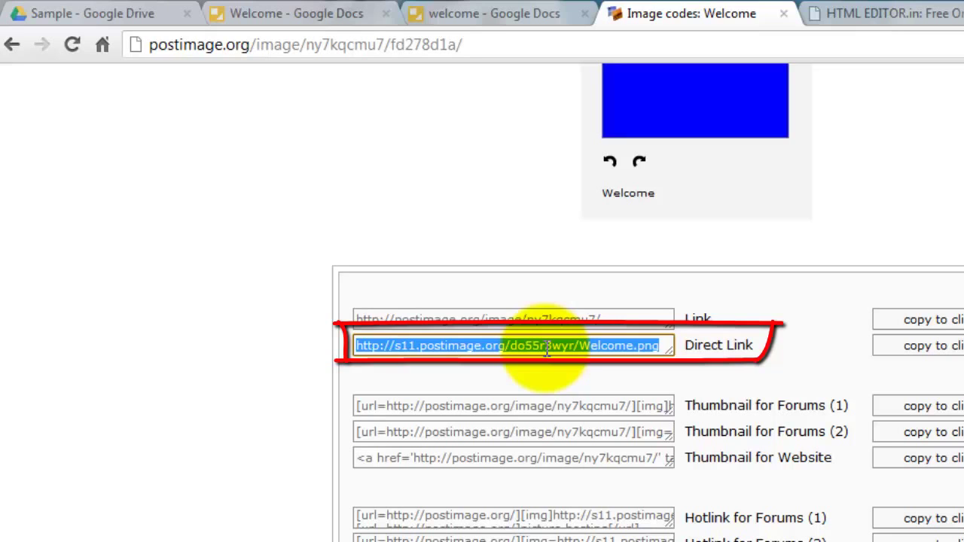
right_click(547, 347)
click(628, 437)
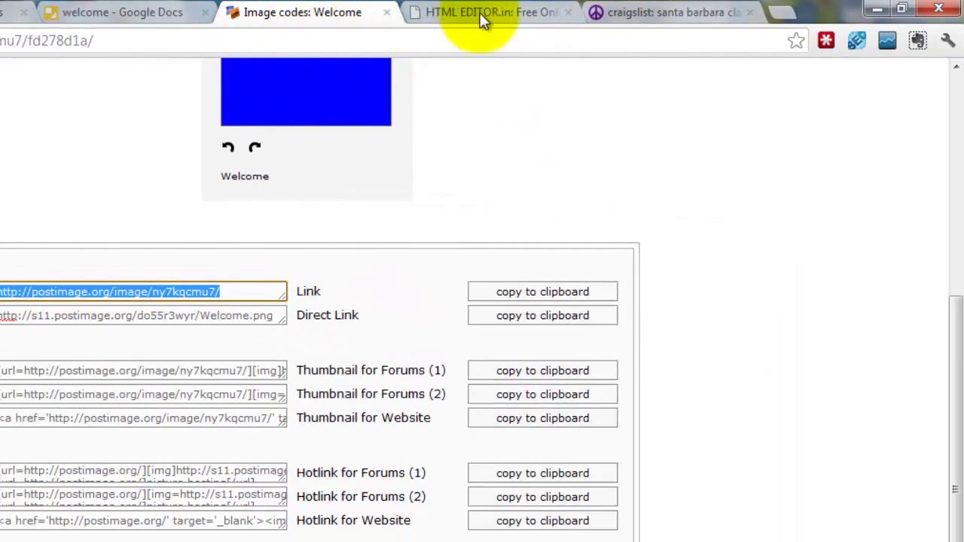
Step: Delete the placeholder sample text in HTMLEditor.in, leaving the editor empty
click(502, 17)
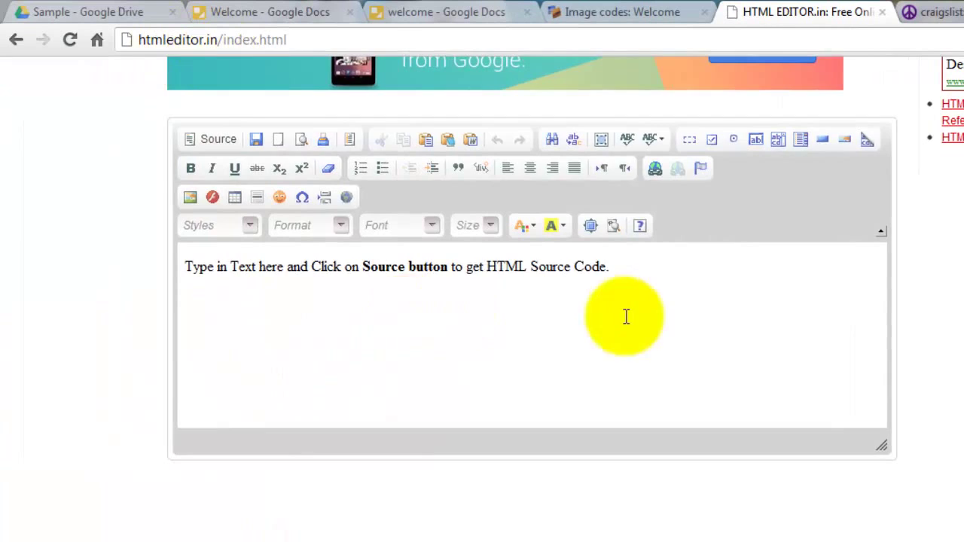
scroll(624, 317, up, 1)
click(656, 329)
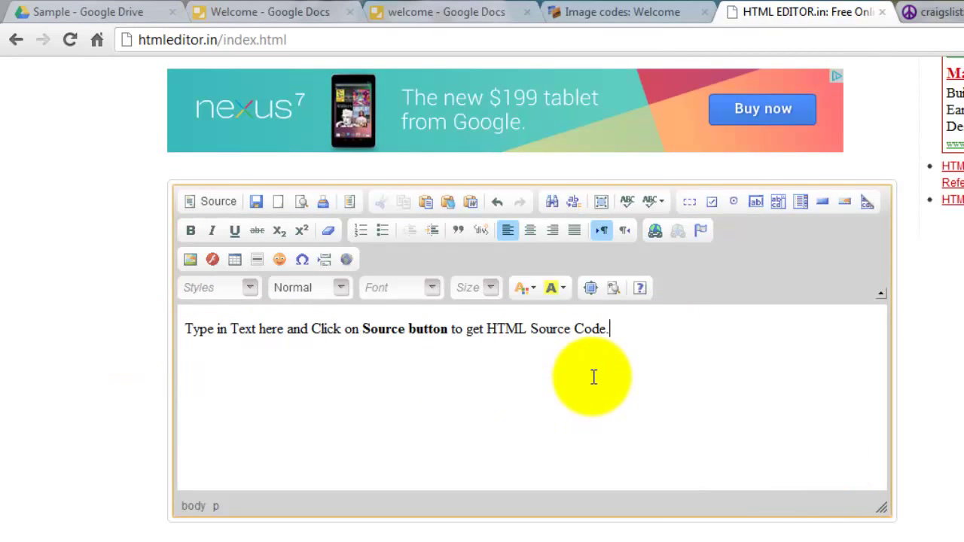
key(BackSpace)
key(BackSpace)
key(BackSpace)
key(BackSpace)
key(BackSpace)
key(BackSpace)
key(BackSpace)
key(BackSpace)
key(BackSpace)
key(BackSpace)
key(BackSpace)
key(BackSpace)
key(BackSpace)
key(BackSpace)
key(BackSpace)
key(BackSpace)
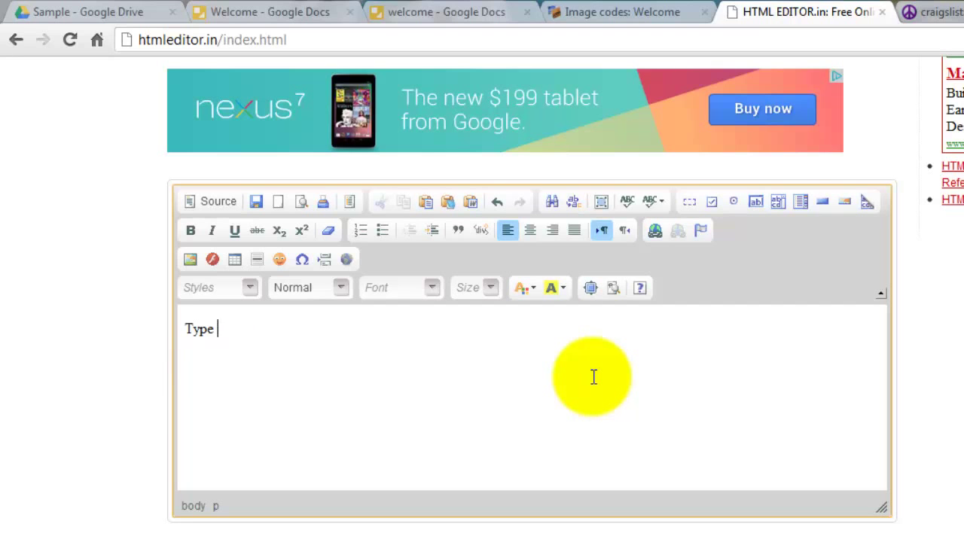
key(BackSpace)
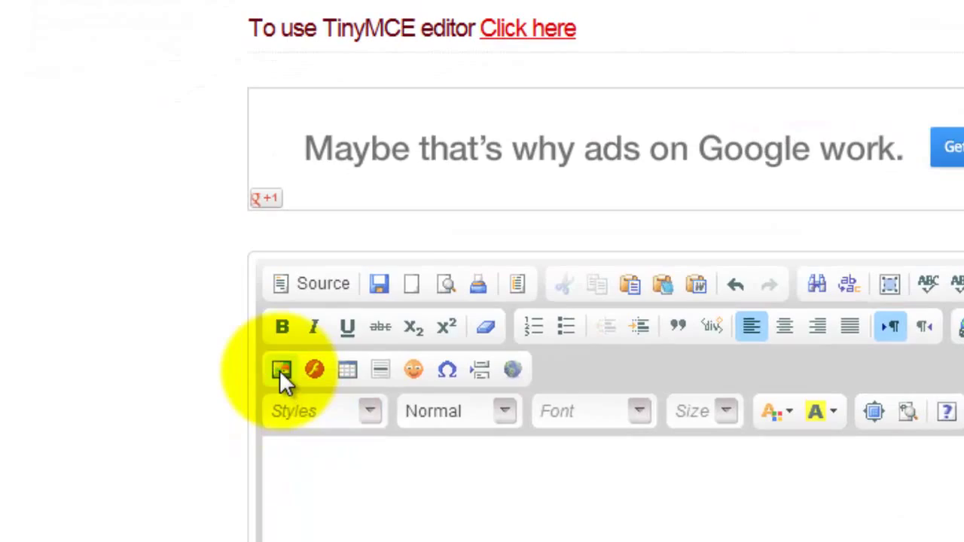
Step: Paste the Welcome.png direct link as the image URL in Image Properties
click(279, 370)
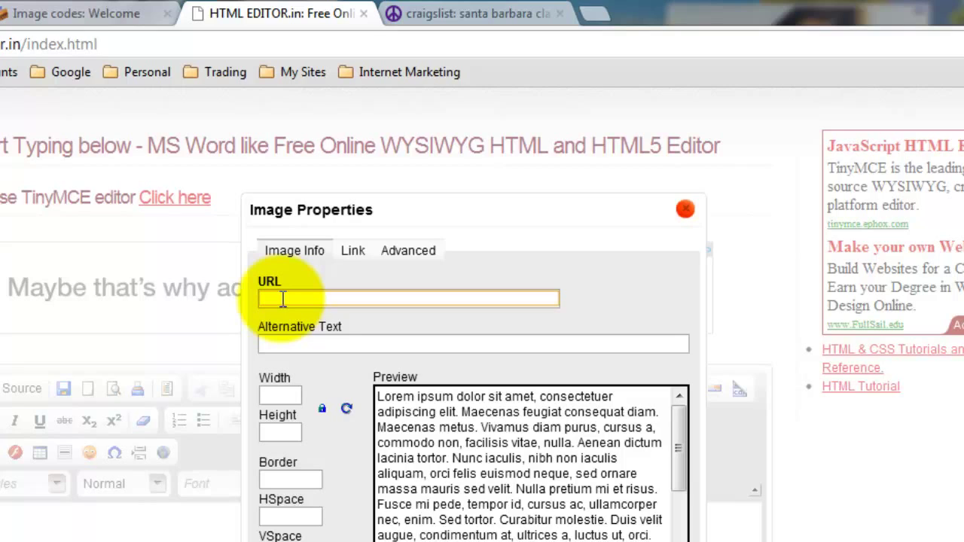
key(ctrl+v)
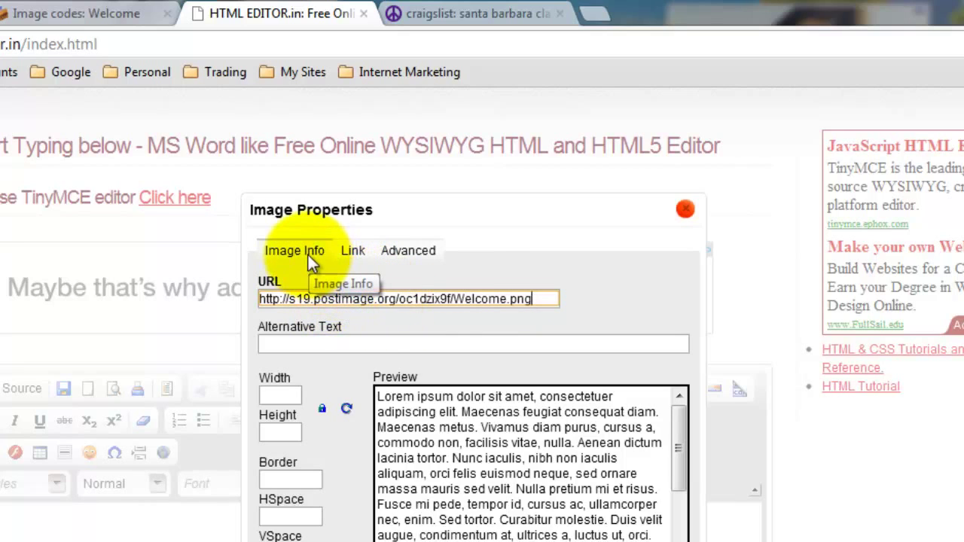
Step: Set the image link's target to New Window (_blank) in the Link tab
click(353, 255)
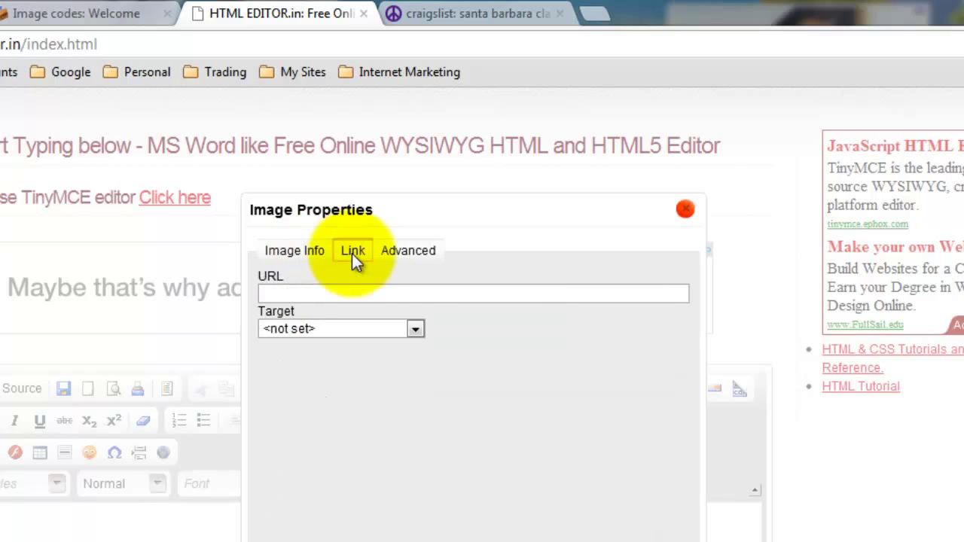
click(329, 292)
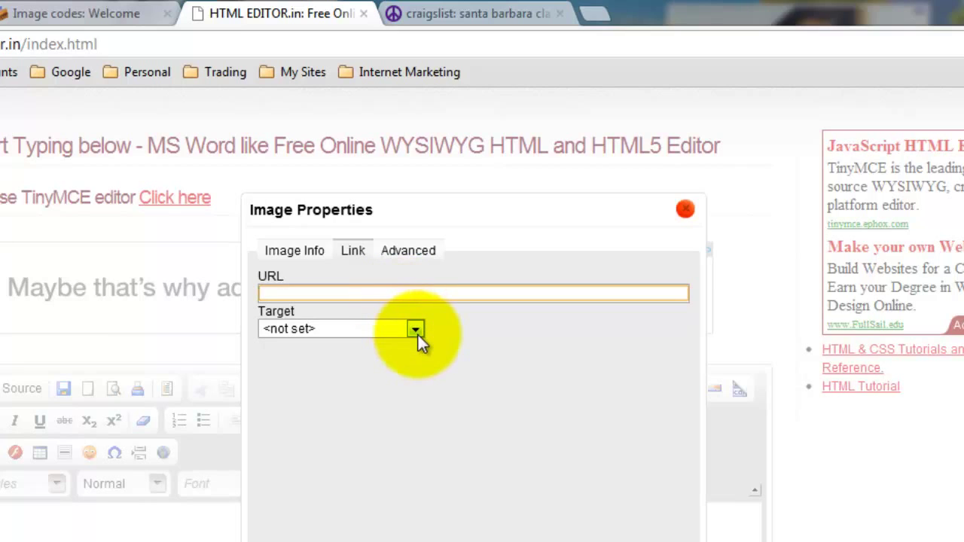
click(415, 332)
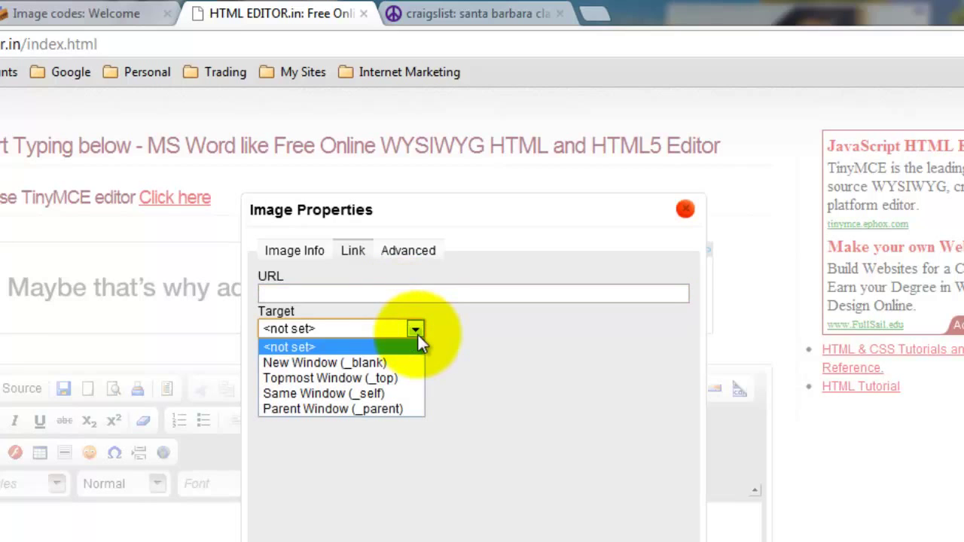
click(376, 366)
click(335, 292)
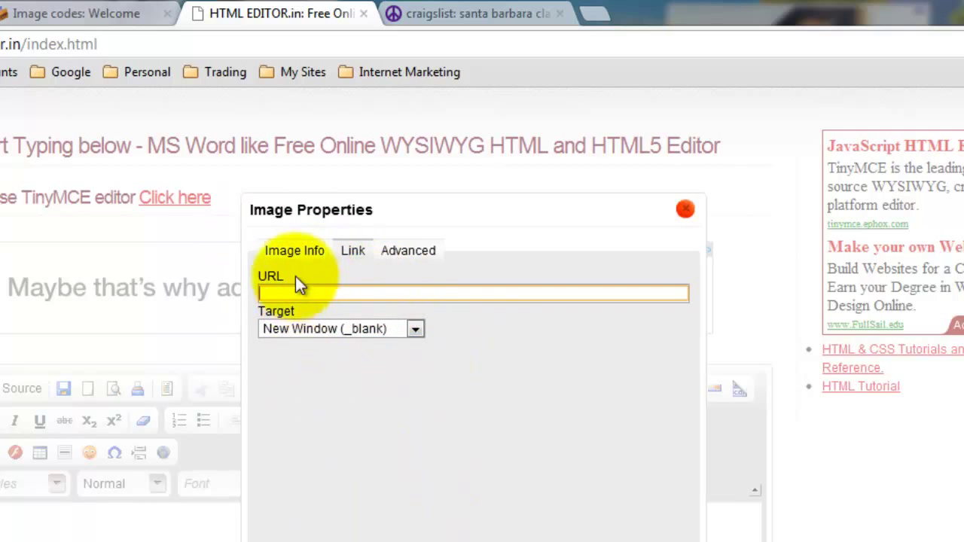
Step: Insert the Welcome.png image and copy its full 960x720 img HTML from Source view
click(295, 251)
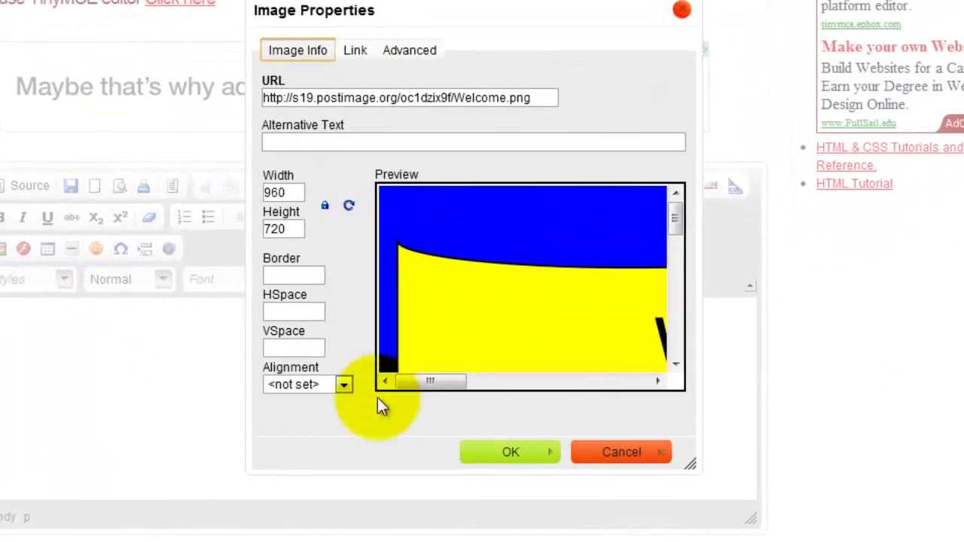
click(506, 453)
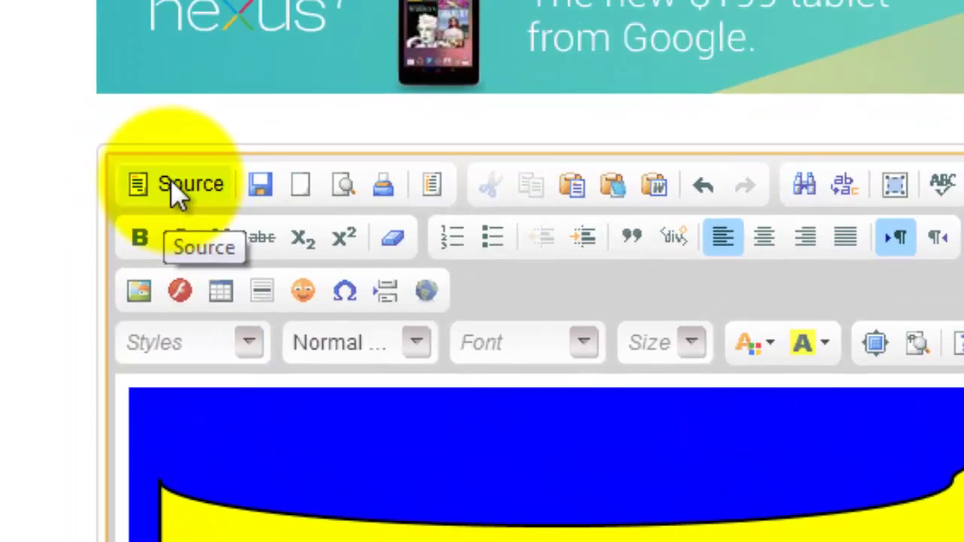
click(158, 187)
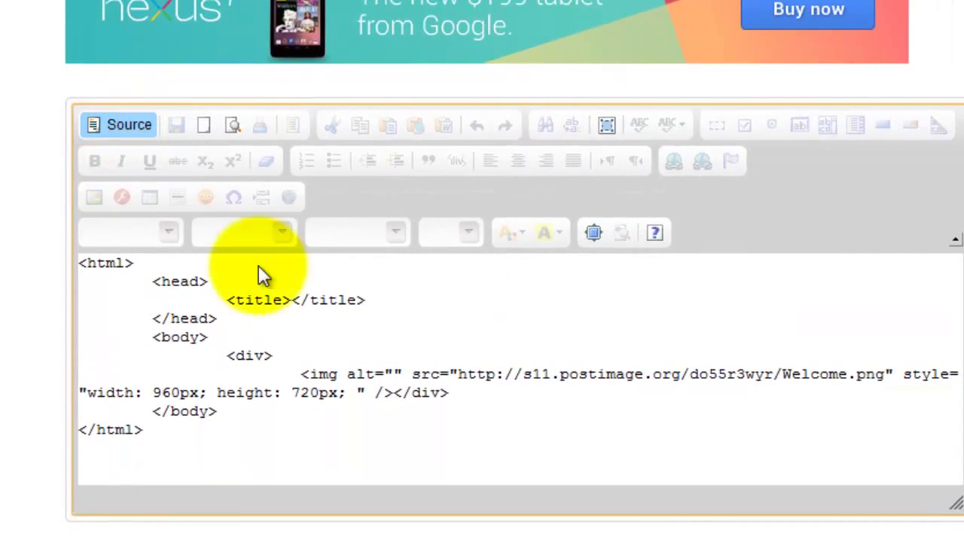
click(153, 300)
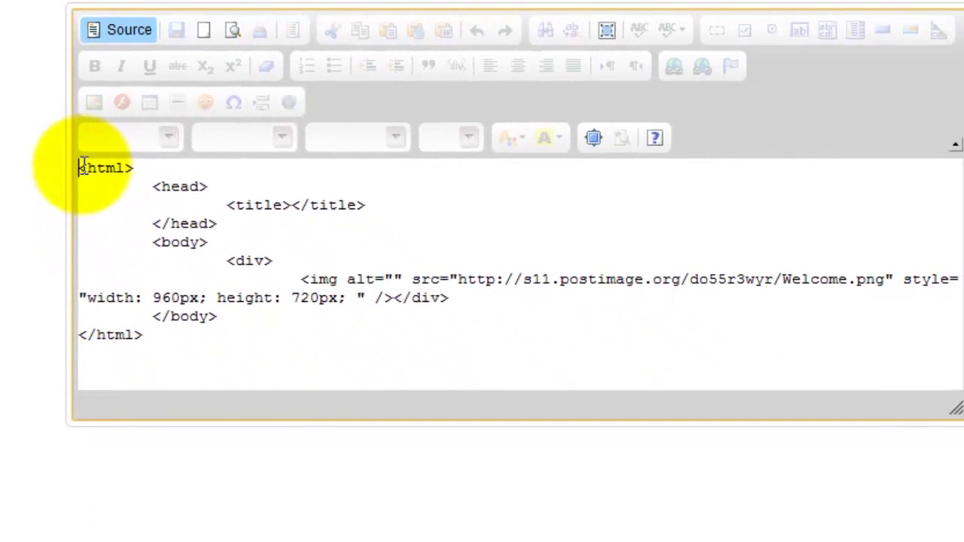
drag(83, 167, 165, 331)
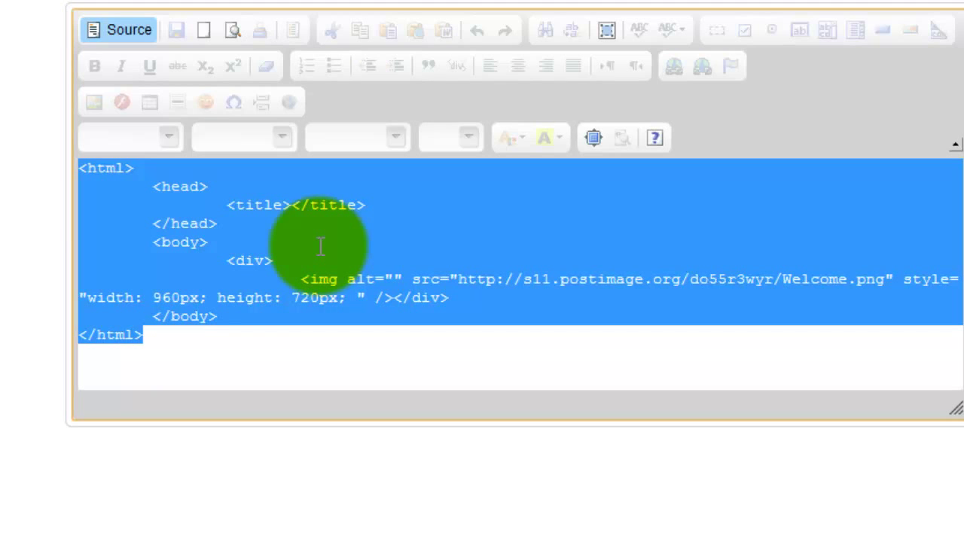
right_click(293, 217)
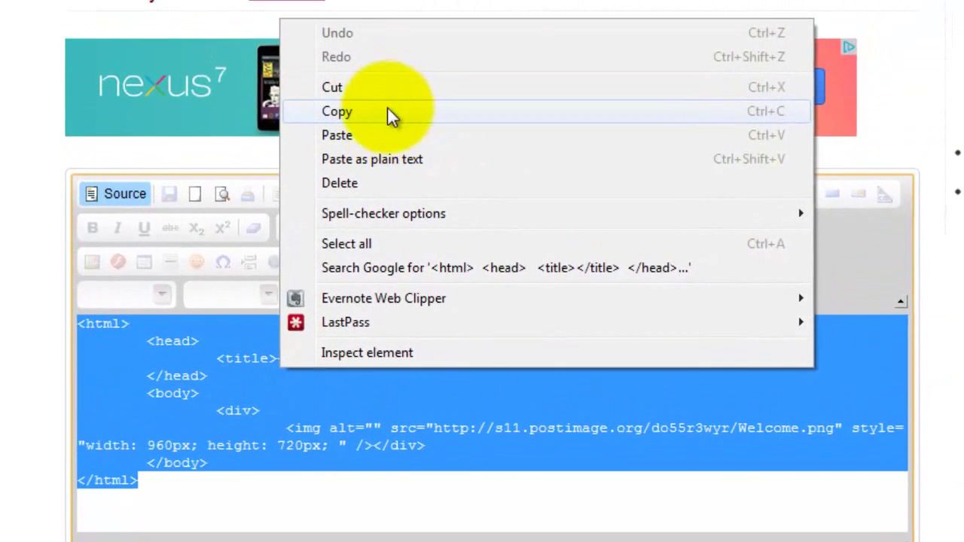
click(391, 32)
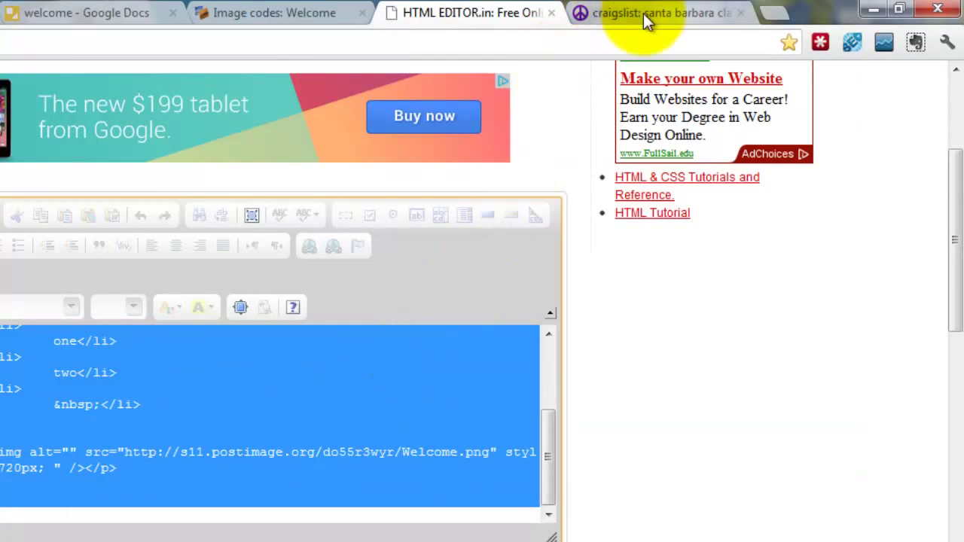
Step: On Craigslist, pick for sale > appliances - by owner to open the posting form
click(644, 13)
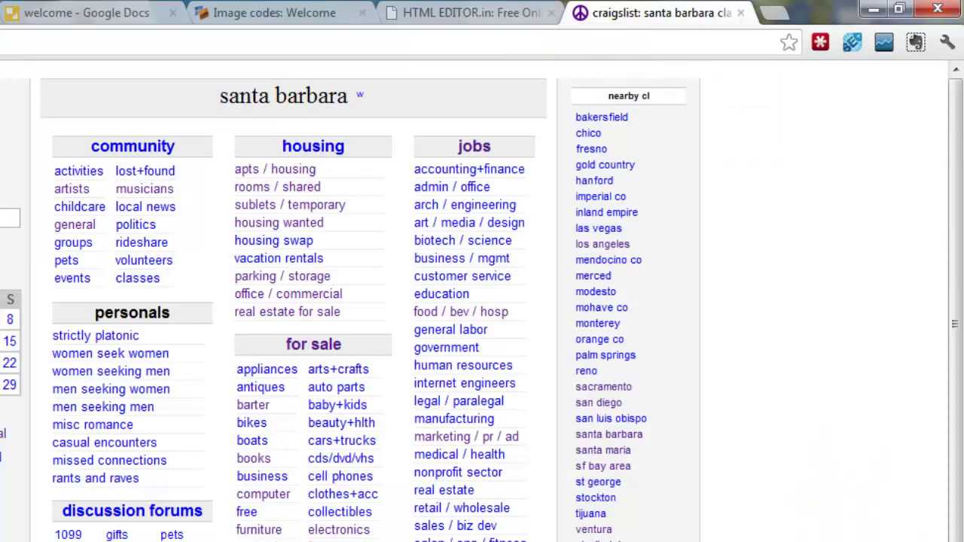
click(313, 345)
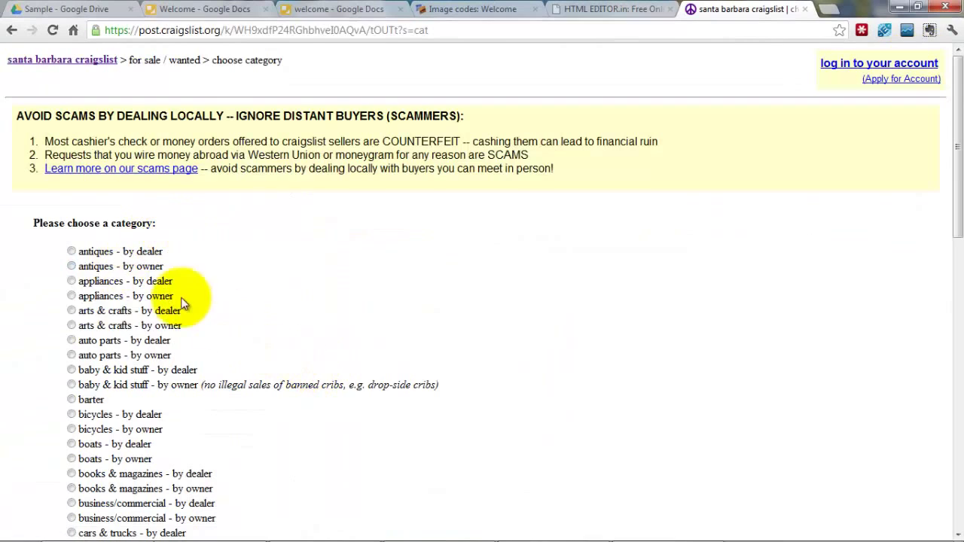
click(72, 296)
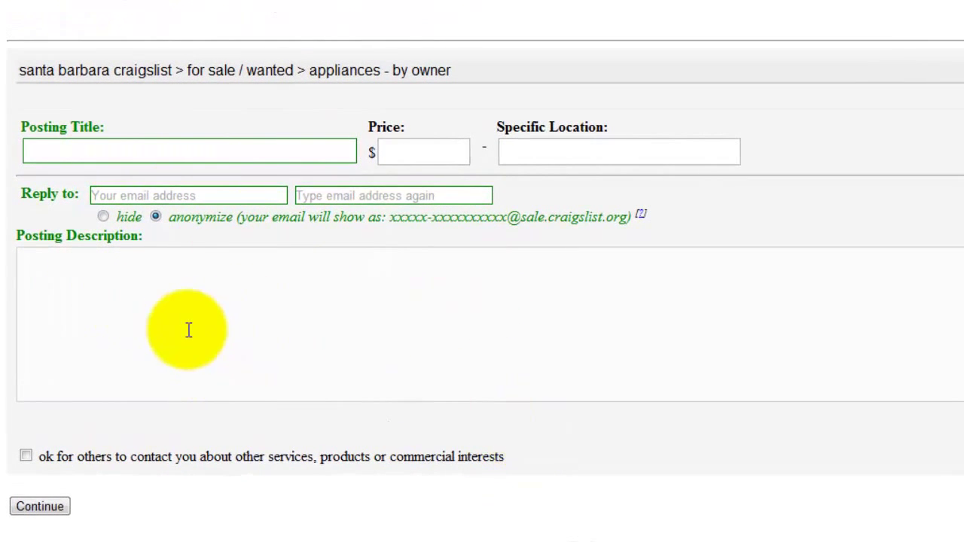
Step: Paste the copied HTML code into the posting description
click(170, 282)
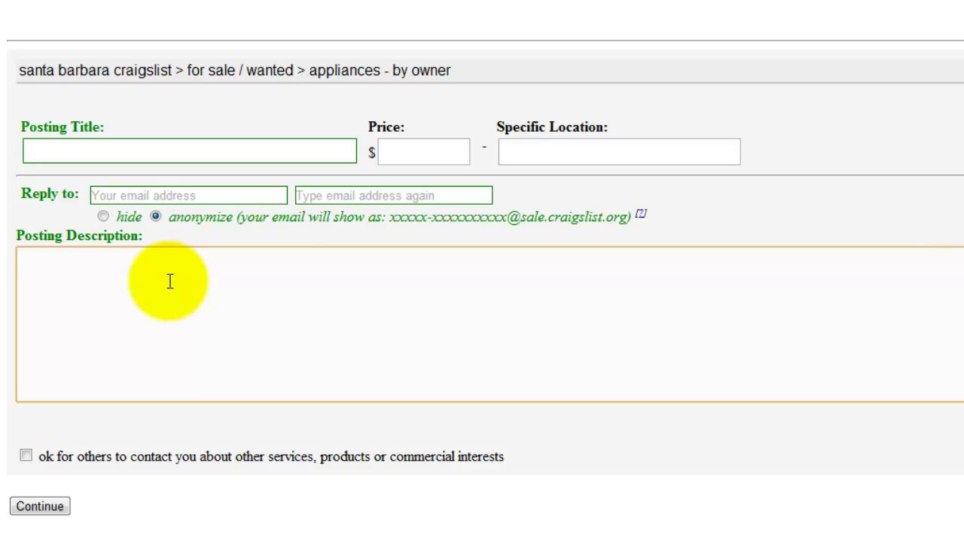
key(ctrl+v)
scroll(226, 369, up, 5)
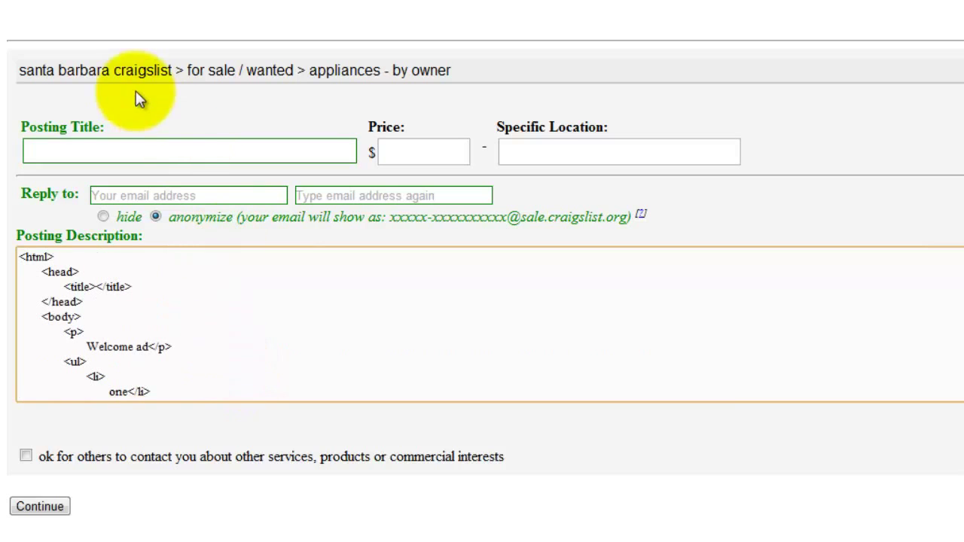
Step: Enter title Welcome, price 1, location SB and the saved reply e-mail, then continue
click(174, 150)
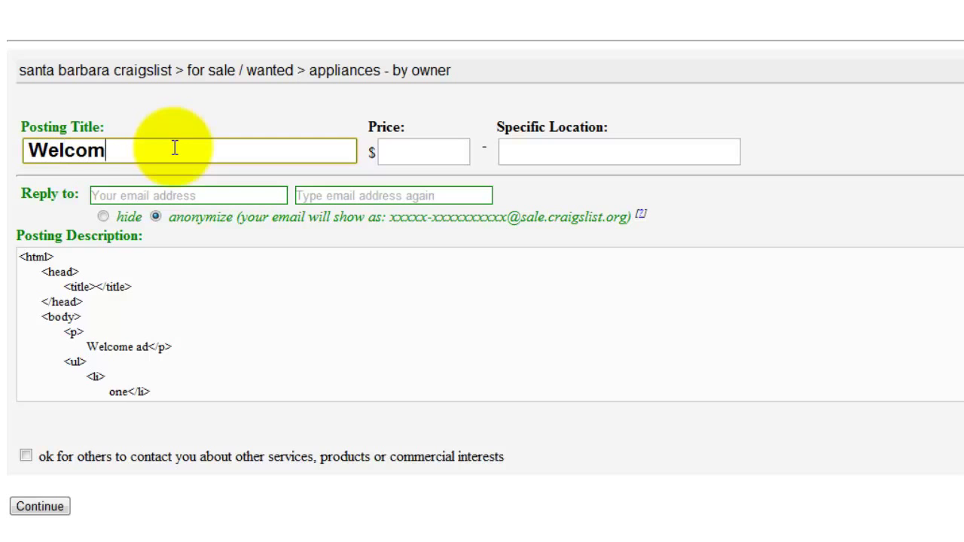
click(431, 154)
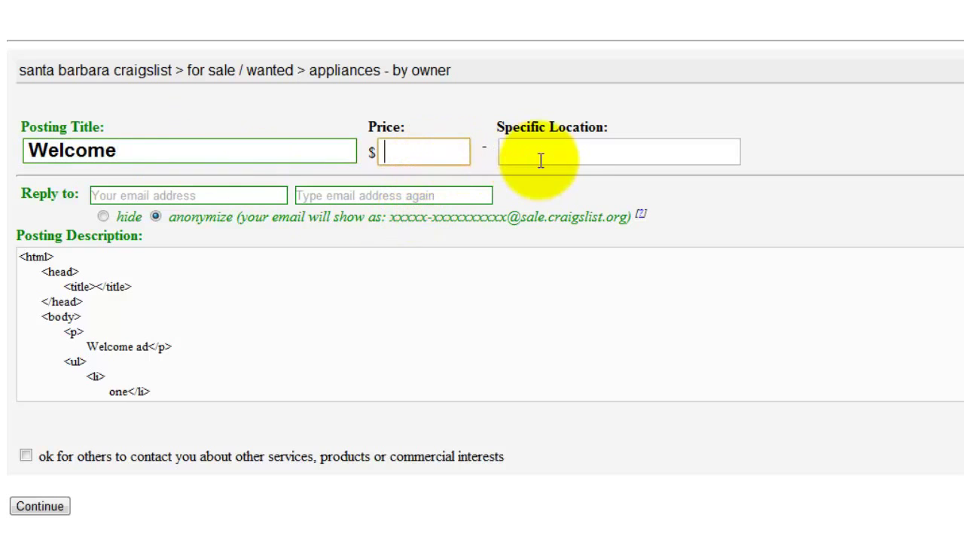
text(1)
click(555, 157)
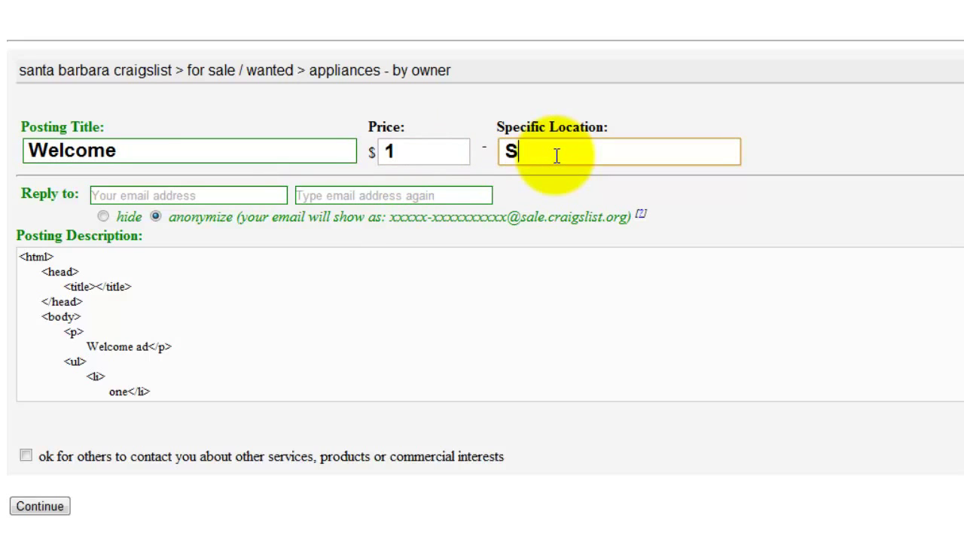
click(241, 195)
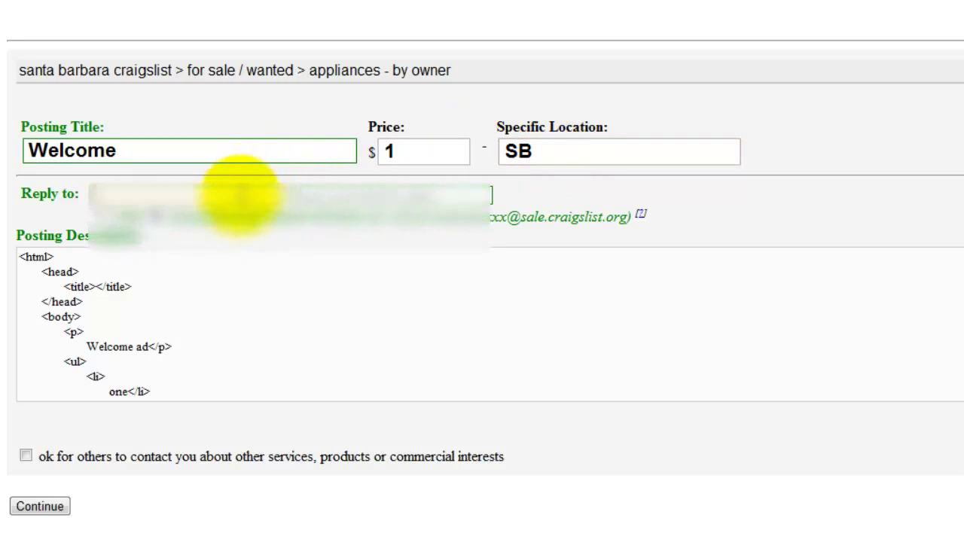
click(196, 245)
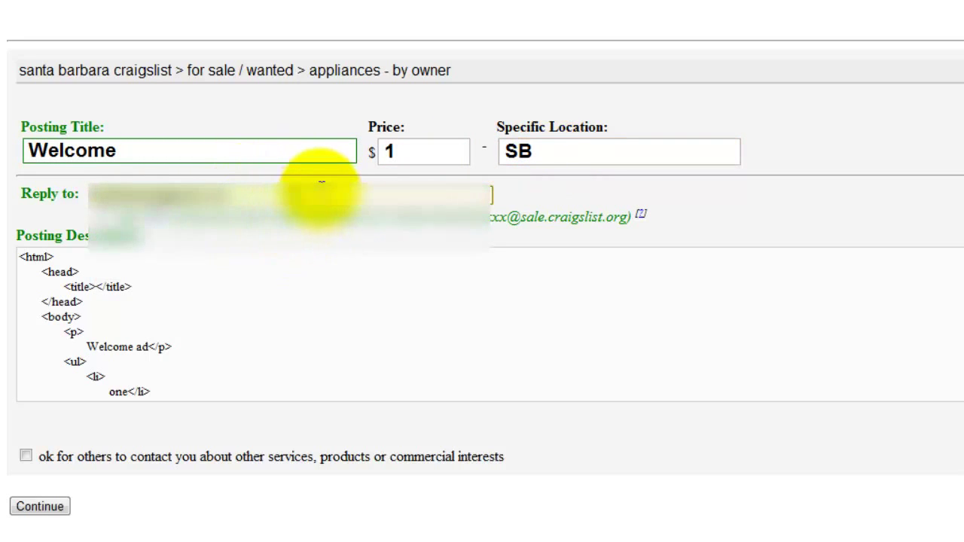
click(345, 192)
click(344, 249)
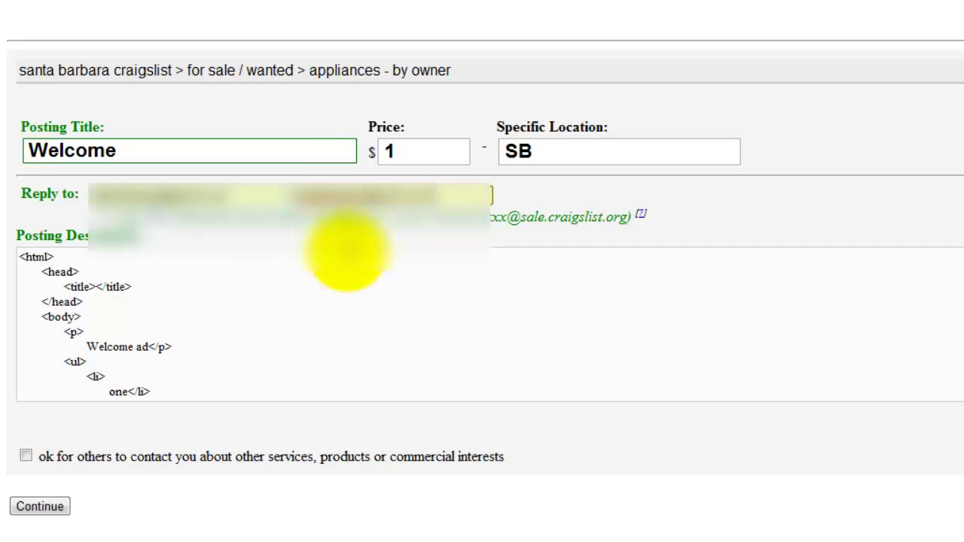
click(50, 509)
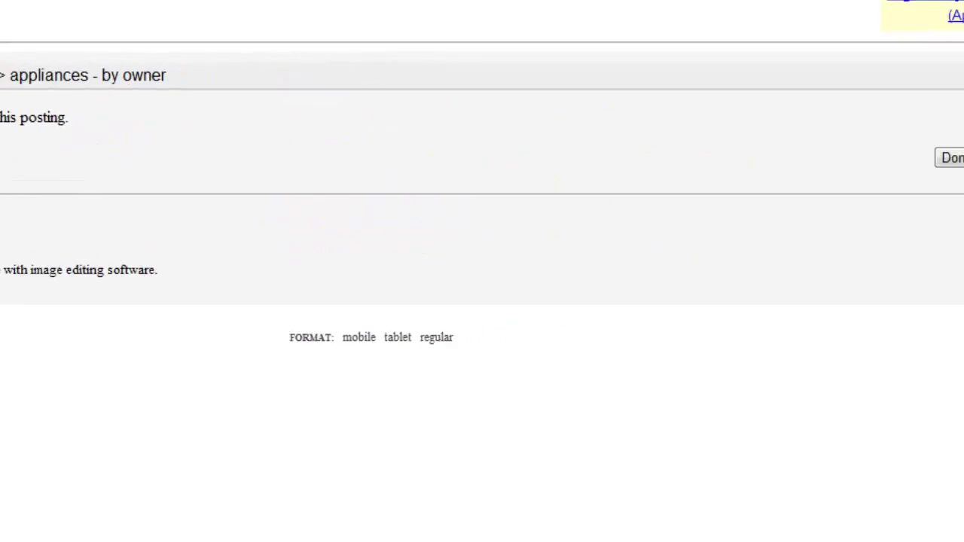
Step: Finish the image step with Done with Images to preview the Welcome Ad posting
click(862, 167)
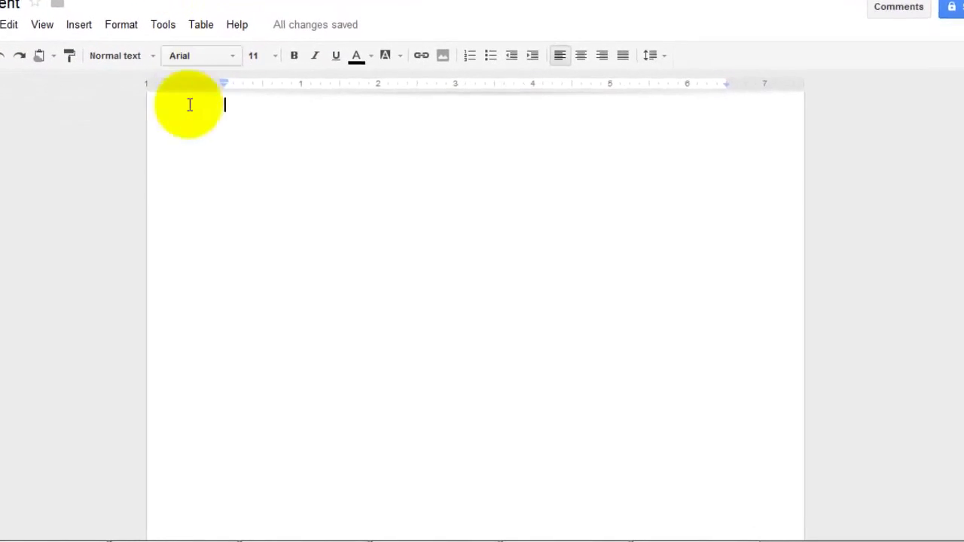
Step: Paste the Welcome.png HTML page into the document and select all of the code
right_click(258, 107)
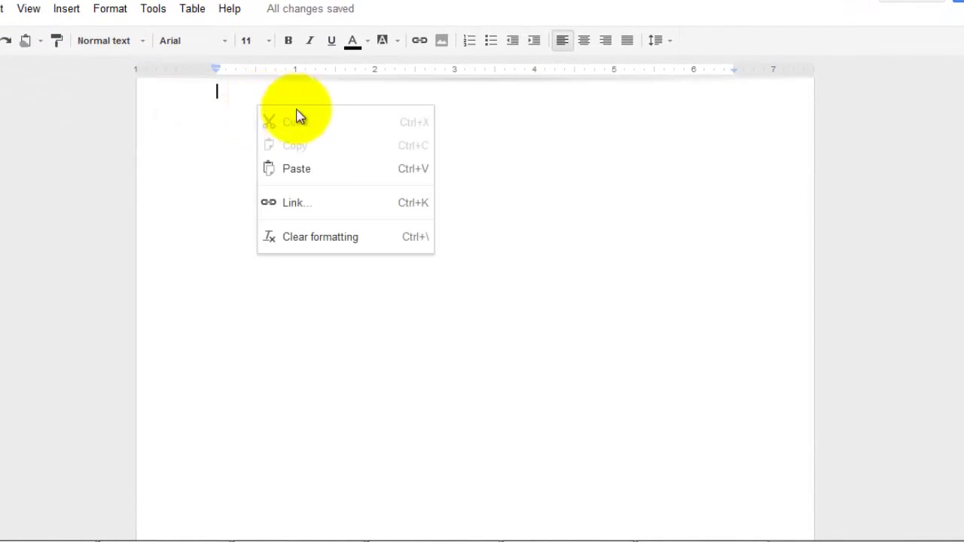
click(337, 170)
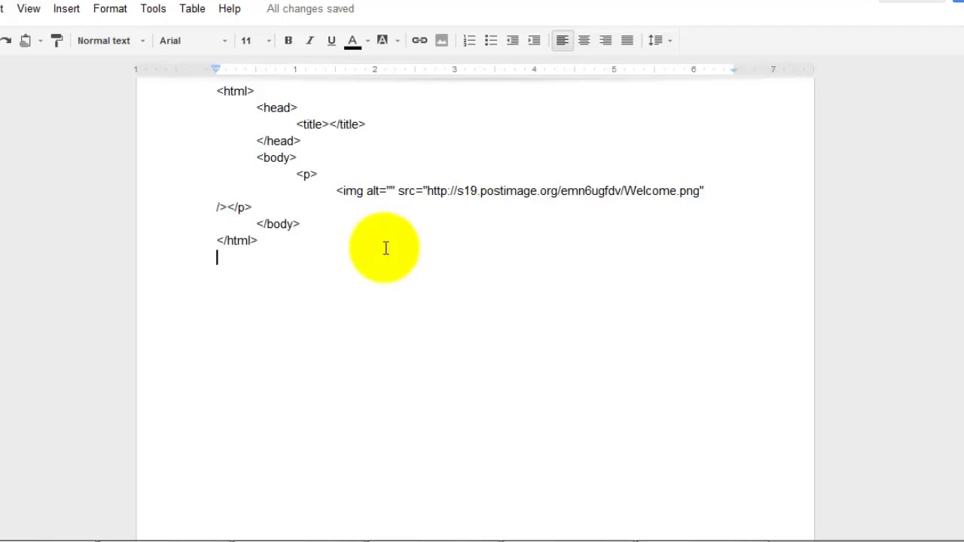
click(255, 174)
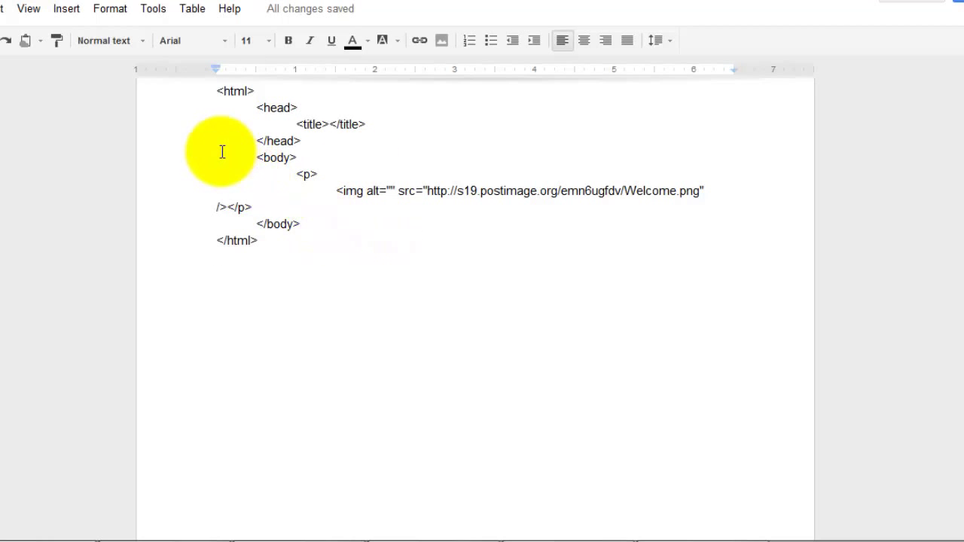
click(266, 250)
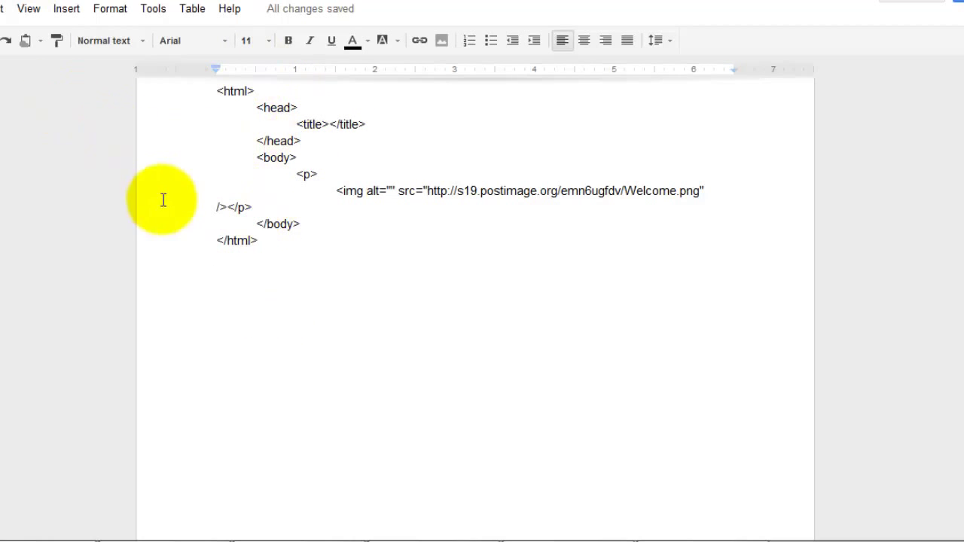
drag(257, 241, 216, 86)
right_click(245, 100)
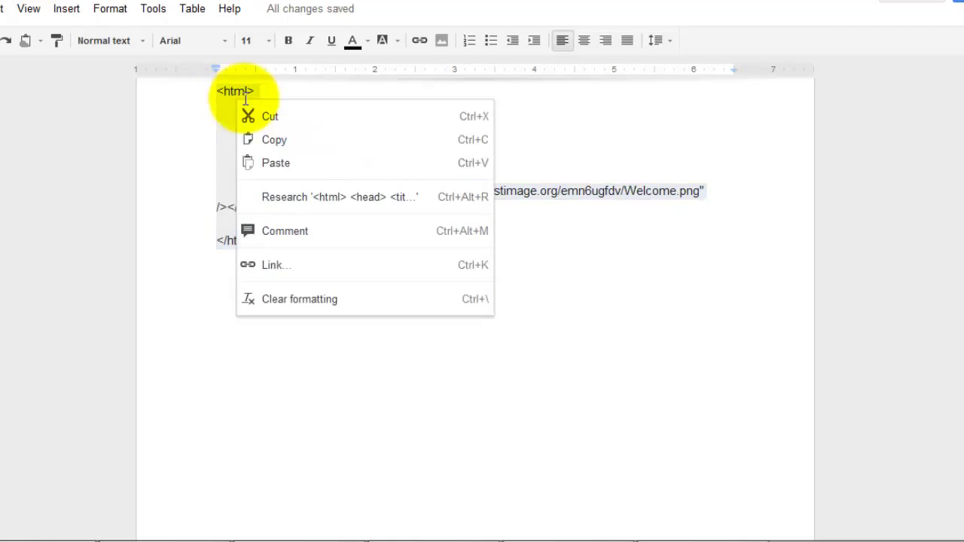
Step: Copy the selected code and clear the HTML editor's default sample text
click(317, 140)
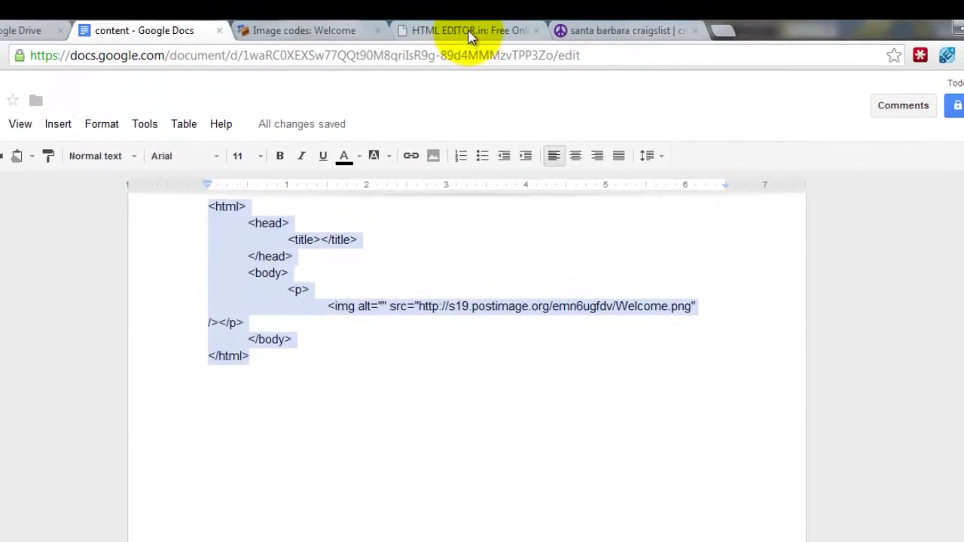
click(471, 32)
drag(461, 431, 80, 438)
key(BackSpace)
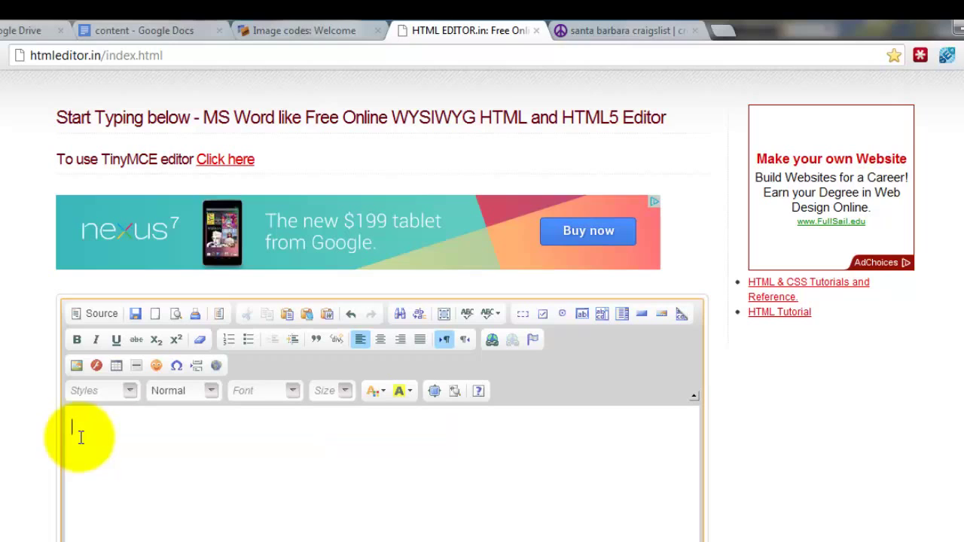
Step: Replace the Source markup with the pasted code and add a blank line above the image
click(90, 316)
drag(230, 505, 64, 423)
key(Delete)
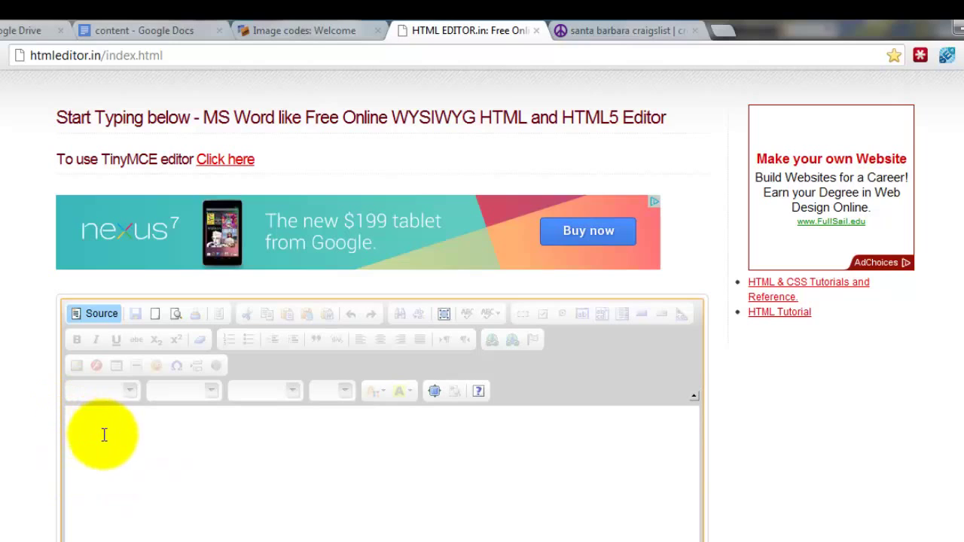
key(ctrl+v)
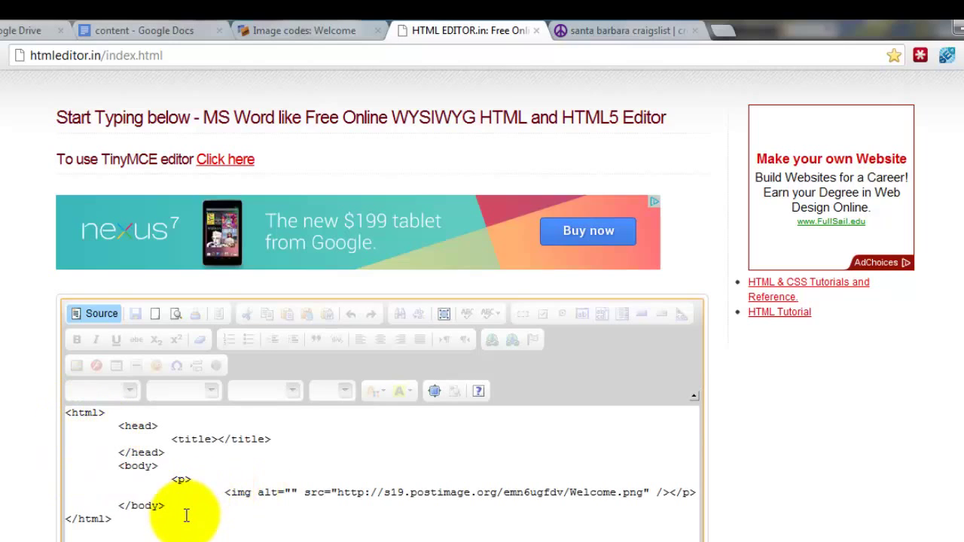
click(100, 315)
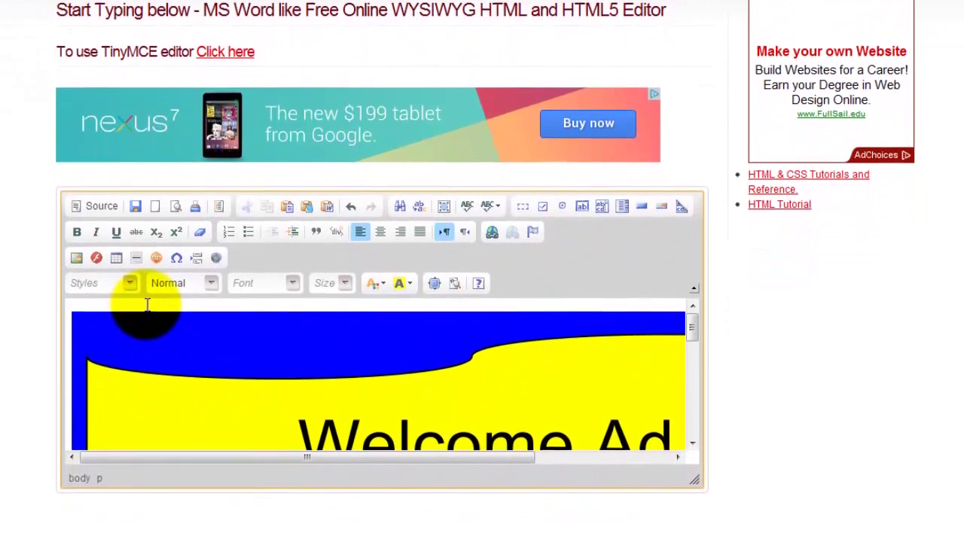
key(Return)
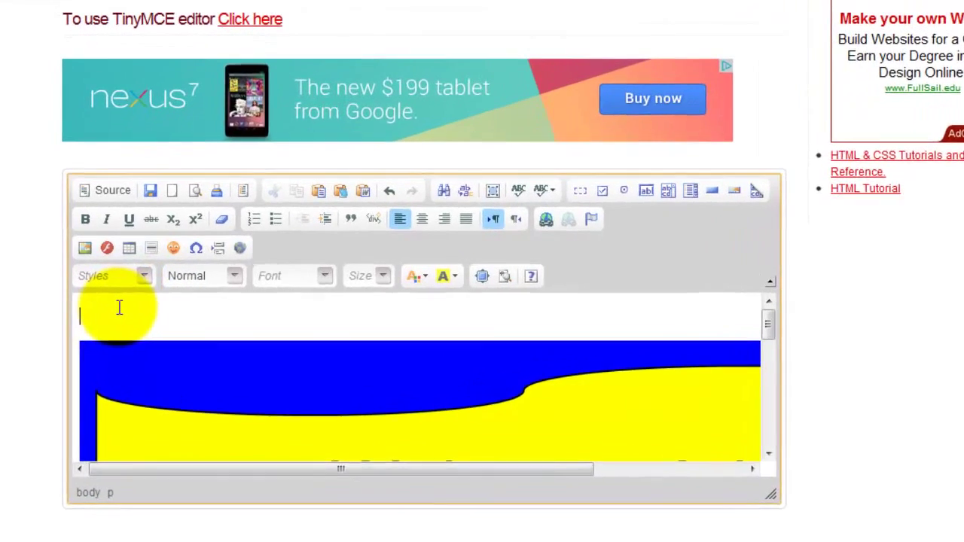
Step: Type 'Text' above the banner, then a bulleted list starting with 'one' and a second bullet
text(Text)
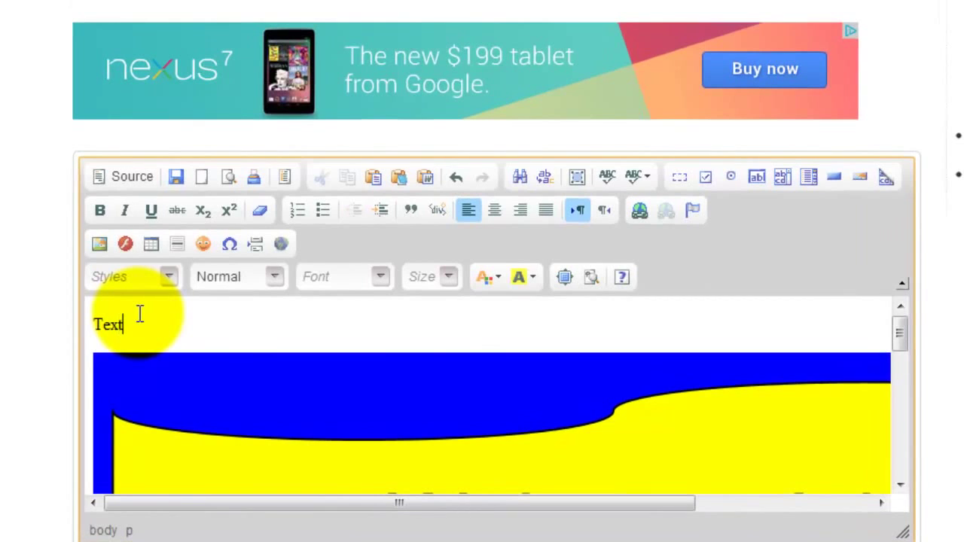
key(Return)
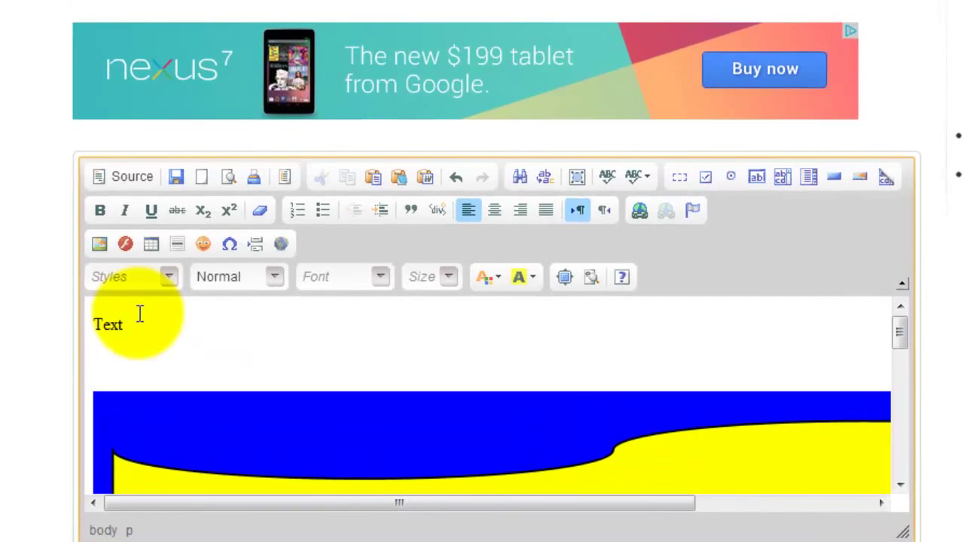
click(323, 210)
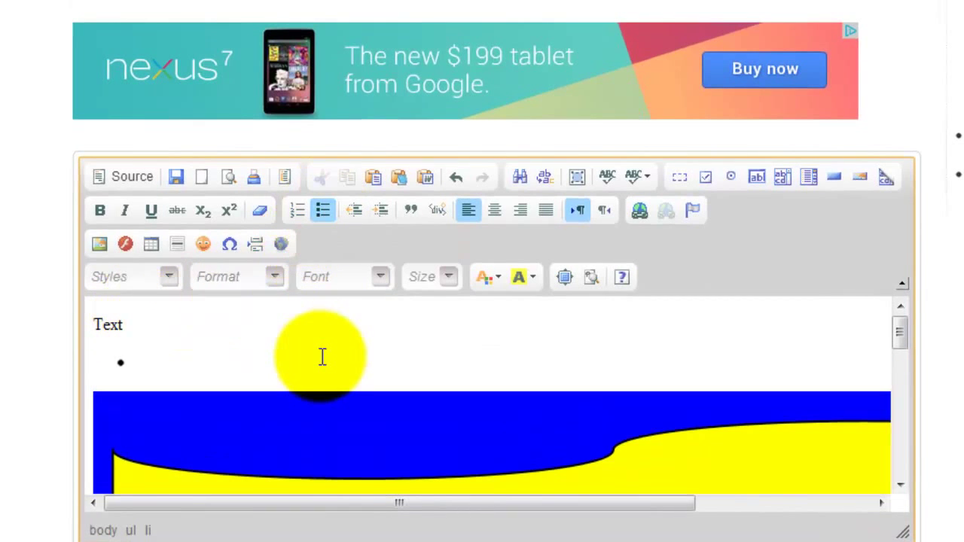
text(one)
key(Return)
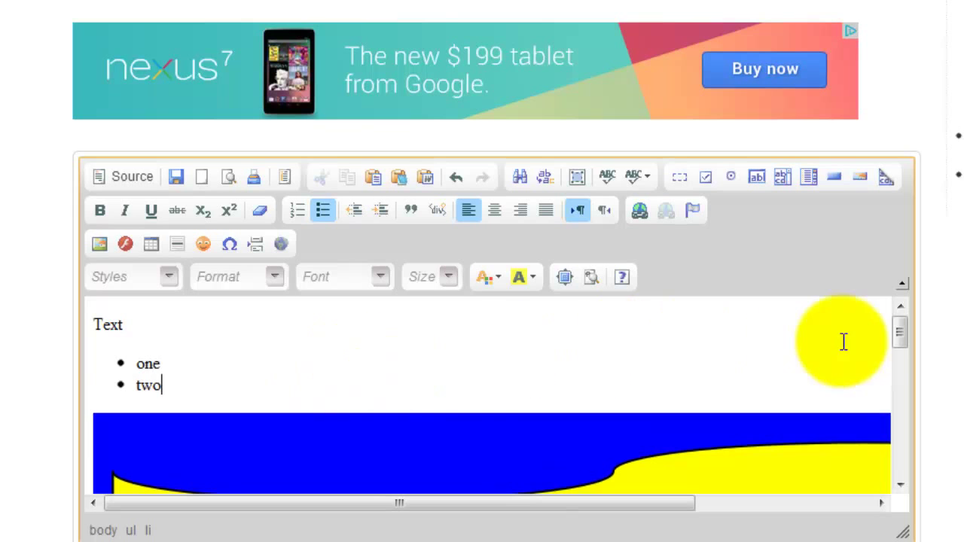
mouse_move(900, 332)
mouse_down()
mouse_move(899, 461)
mouse_move(902, 325)
mouse_up()
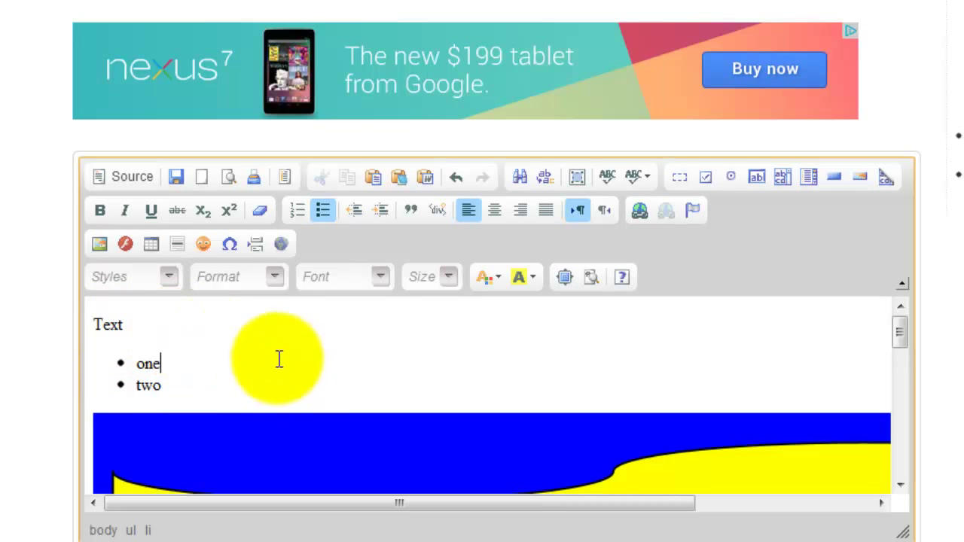
scroll(314, 359, down, 1)
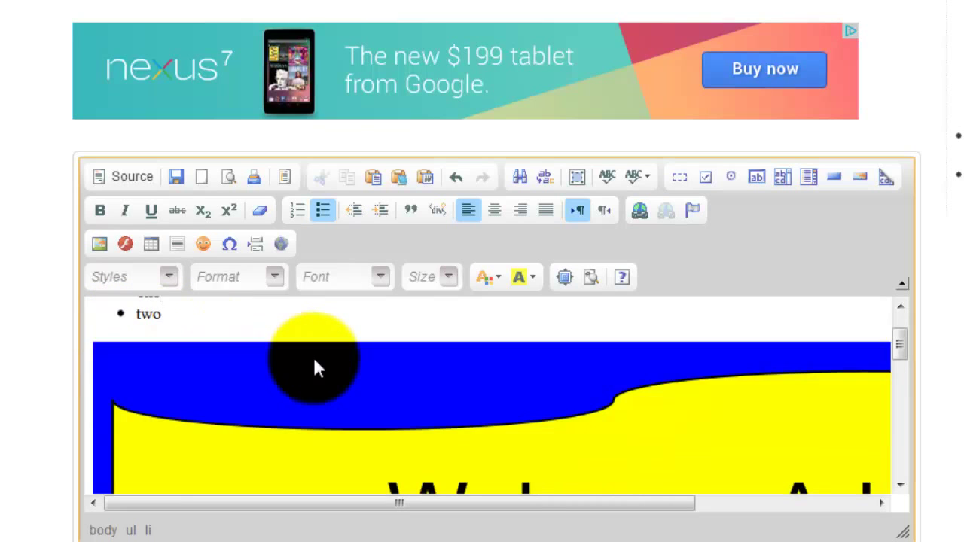
scroll(313, 355, down, 2)
drag(899, 370, 908, 324)
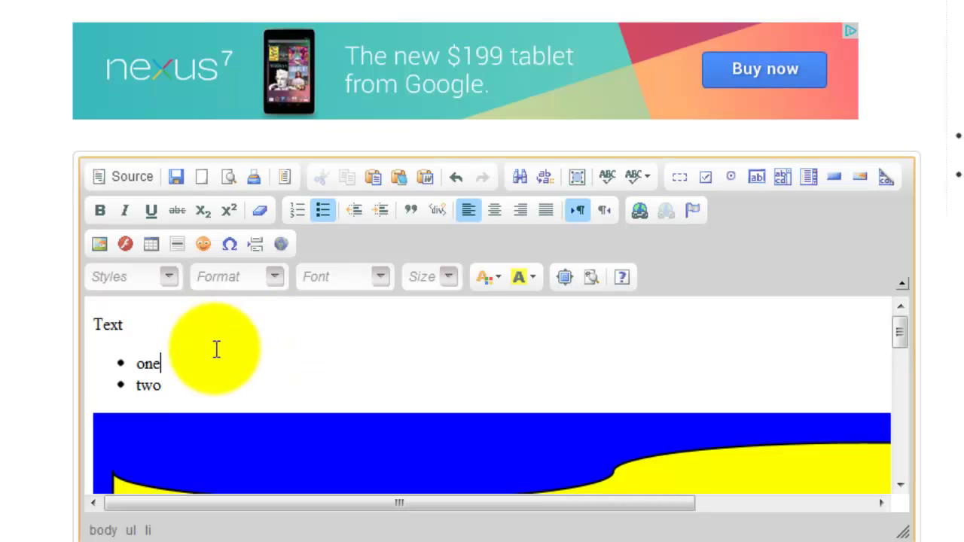